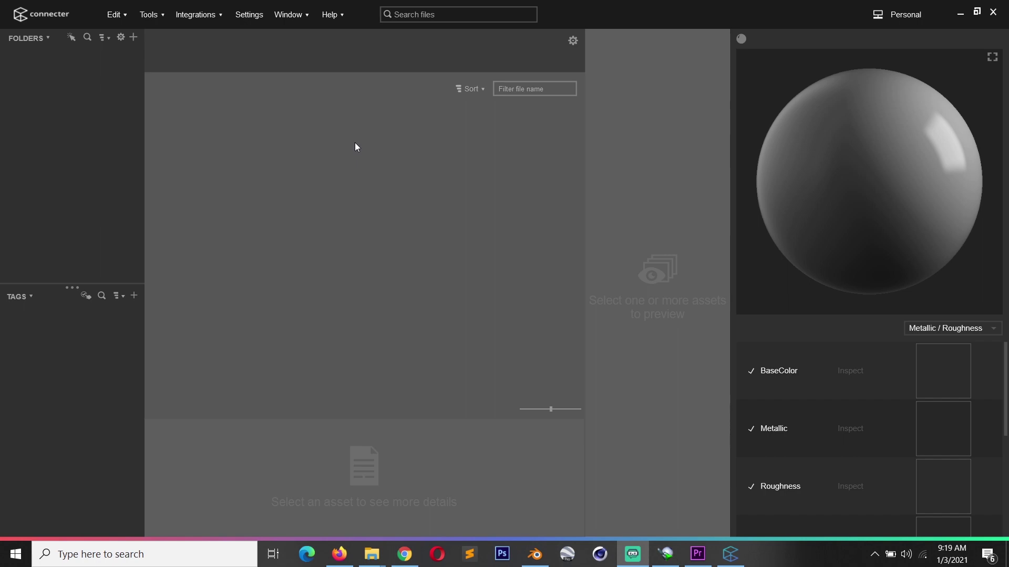
Step: Add a Suzanne monkey mesh to the scene and frame the view on it
key(shift+a)
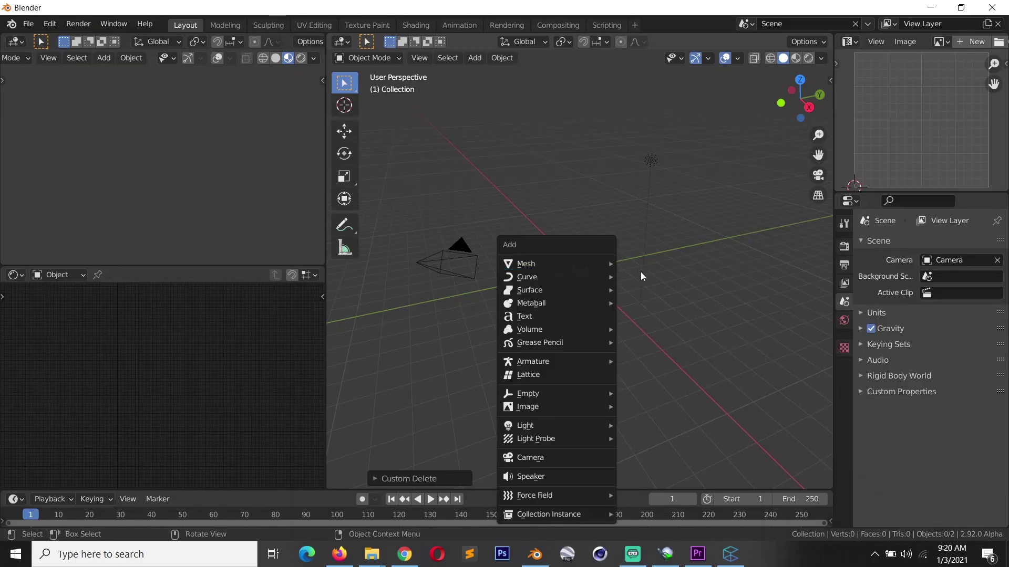
mouse_move(567, 268)
click(663, 389)
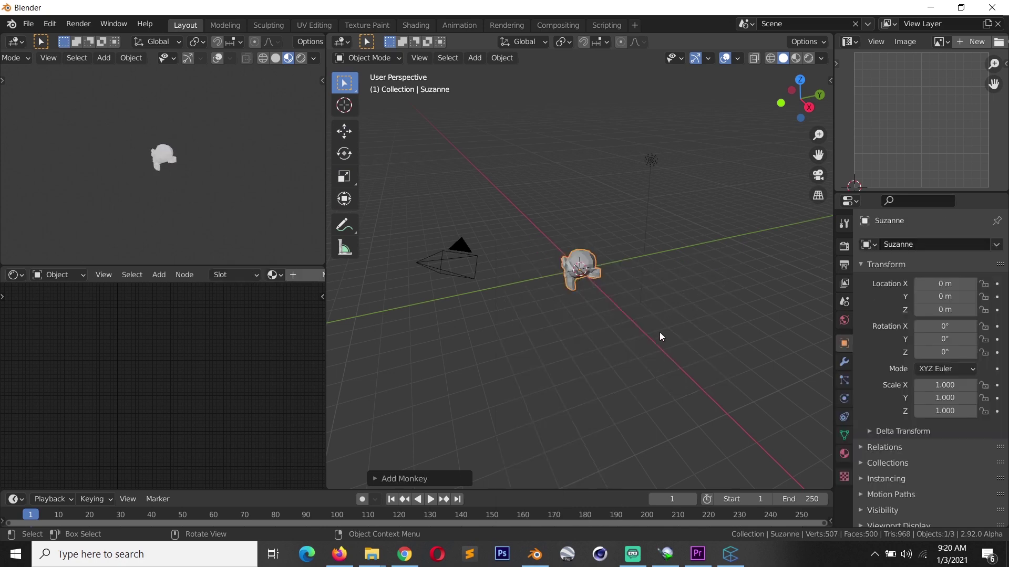
key(KP_Decimal)
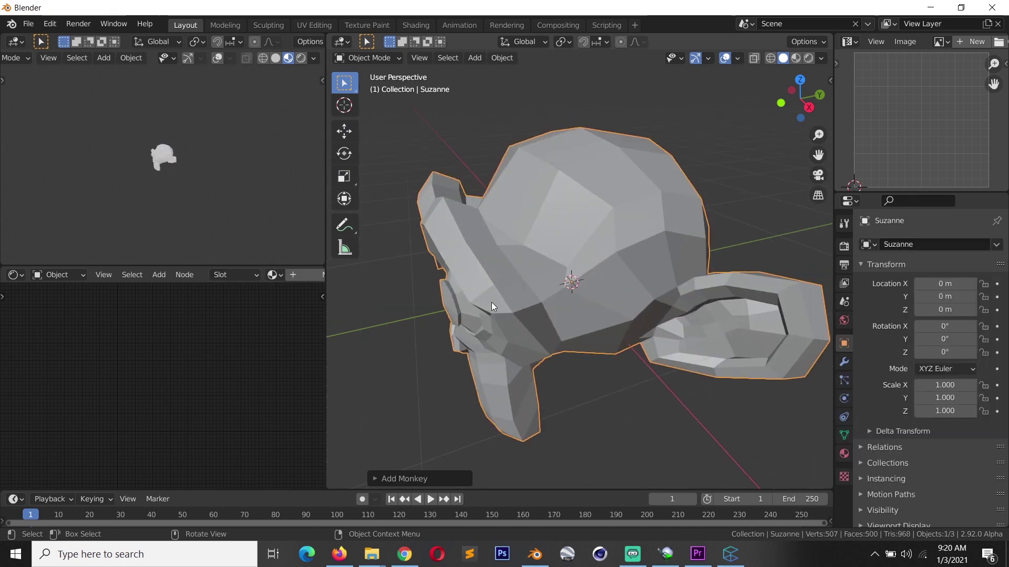
Step: Show the Outliner top-right, mark Suzanne as an asset, and make the bottom-left panel an Asset Browser
click(850, 42)
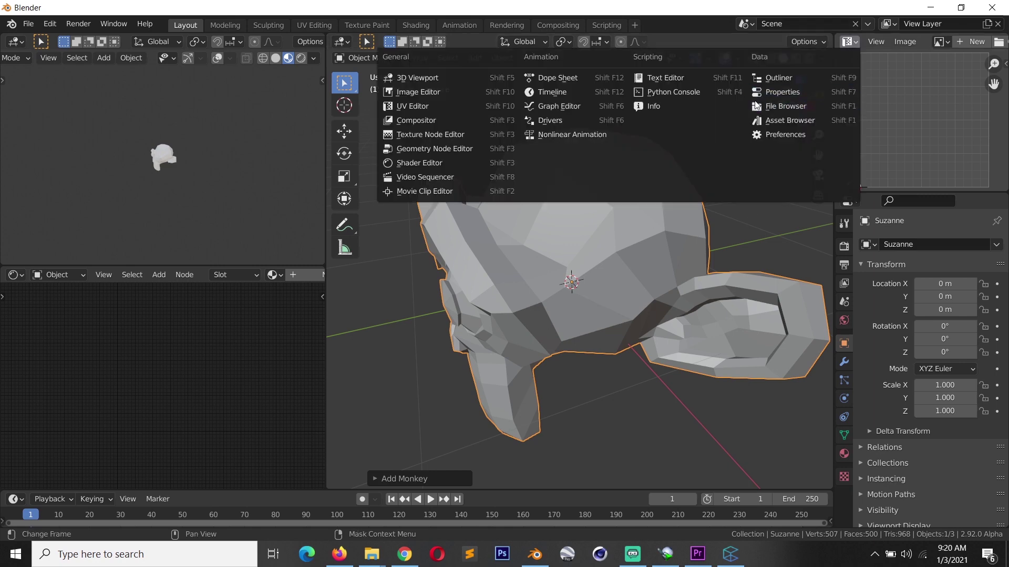
click(772, 78)
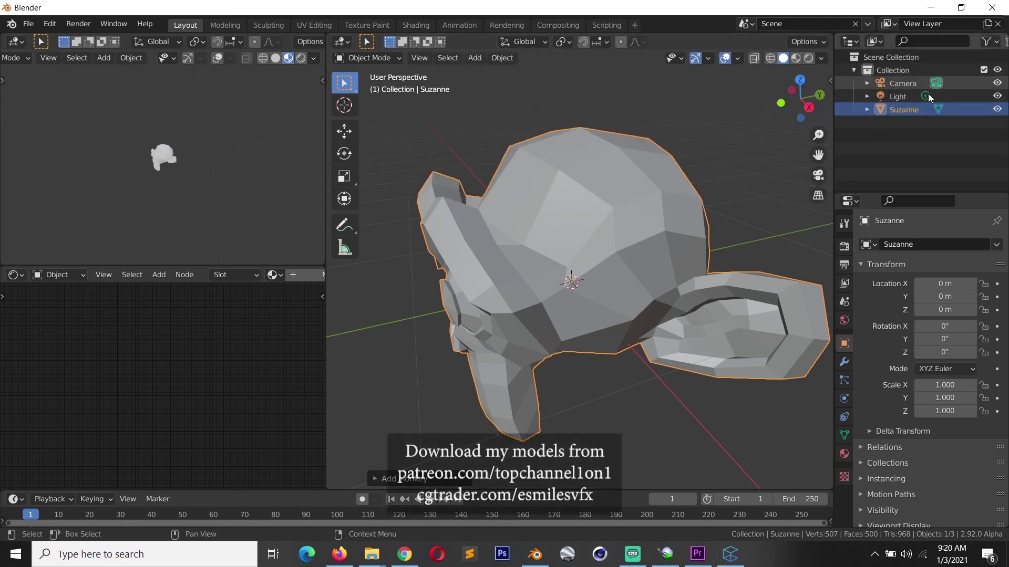
right_click(903, 111)
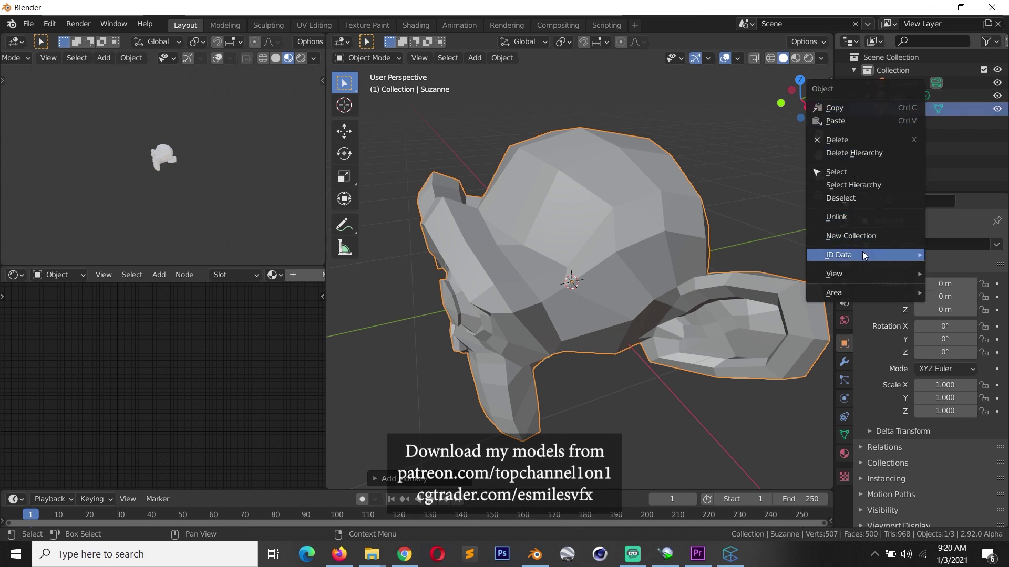
mouse_move(863, 255)
middle_drag(733, 265, 621, 201)
right_click(604, 210)
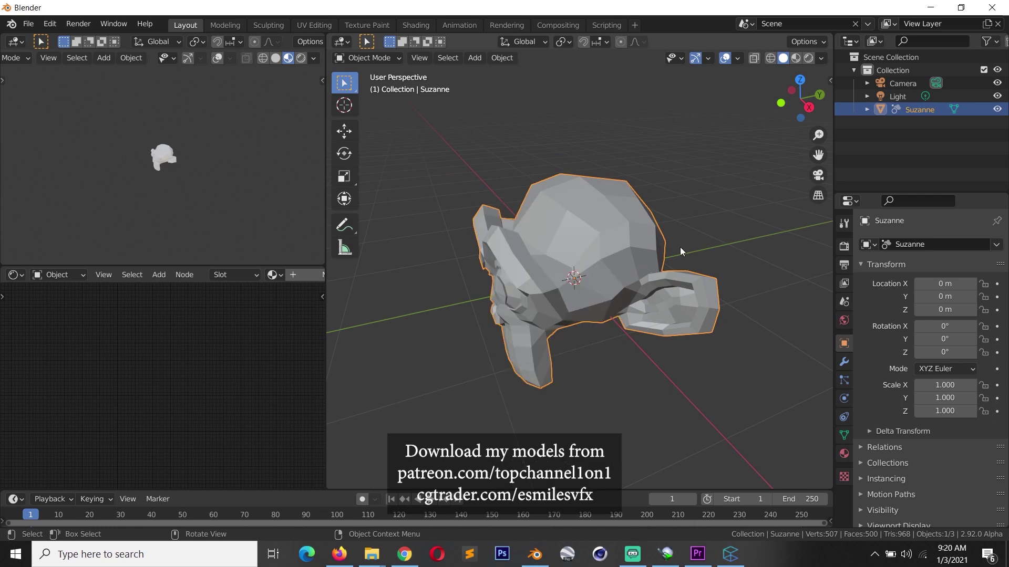
click(15, 275)
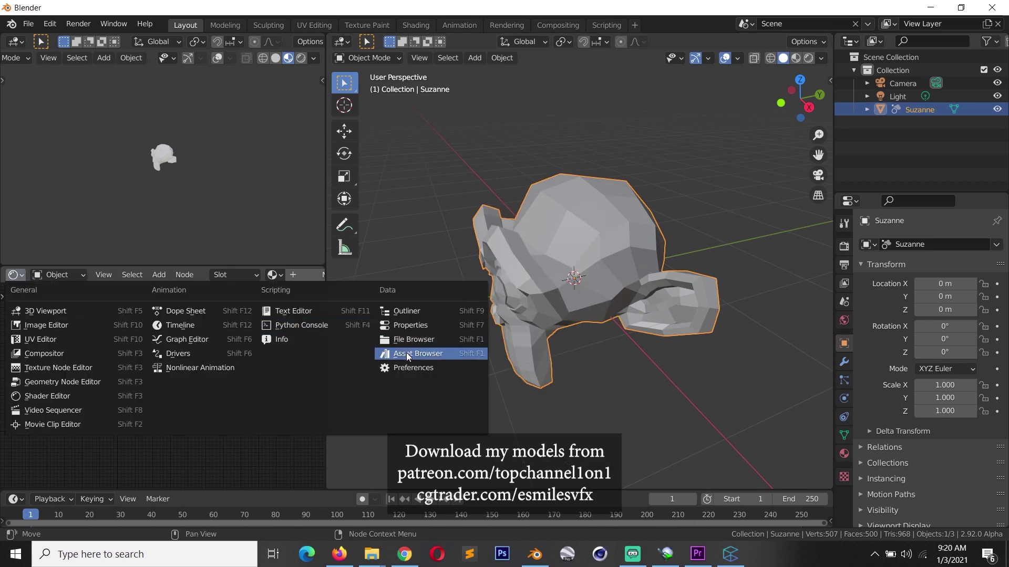
click(423, 354)
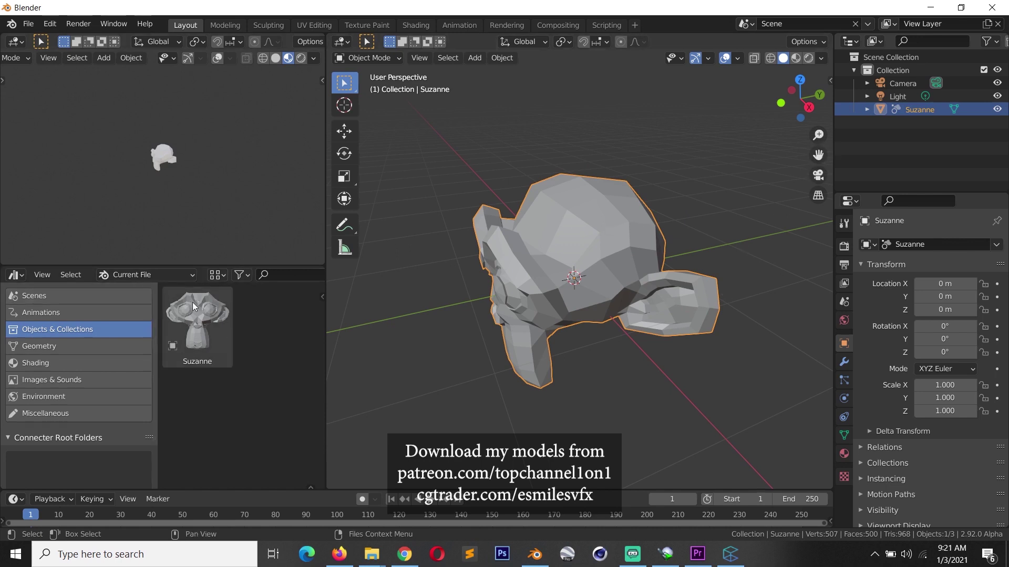
Step: Review the asset library list and the library path settings in Preferences
click(160, 279)
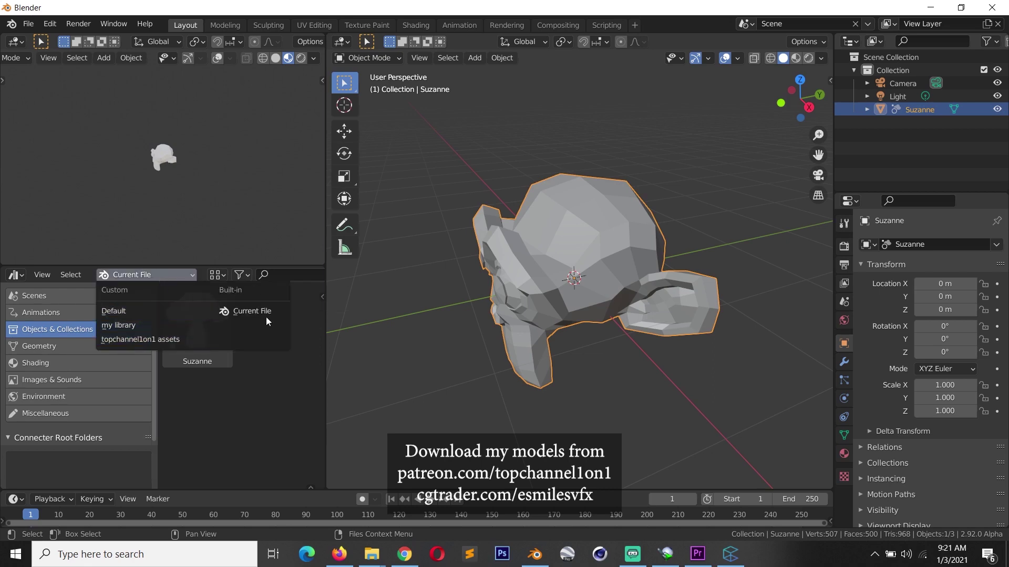
key(ctrl+comma)
click(422, 51)
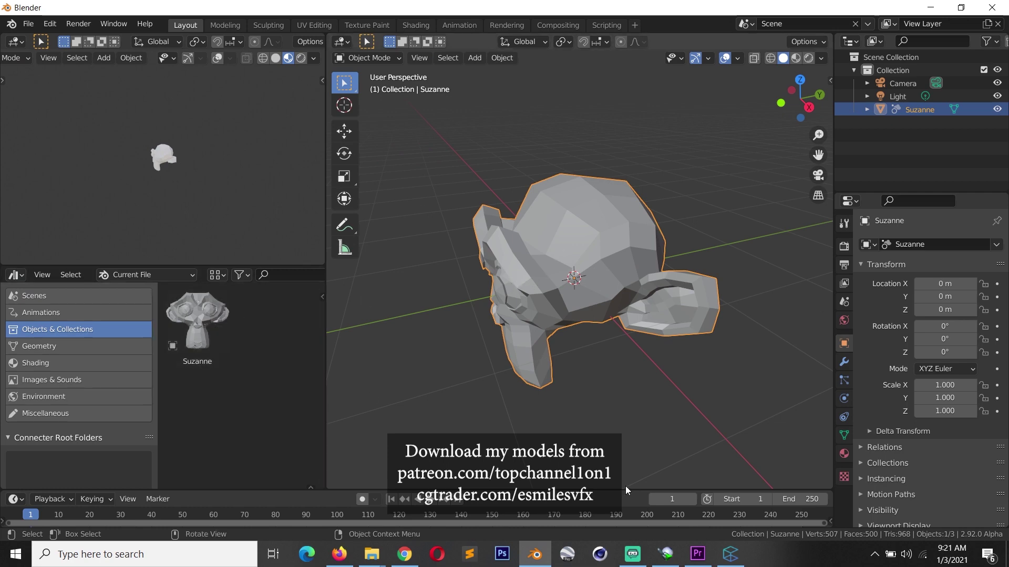
Step: Launch a second Blender instance and set its bottom-left panel to the Asset Browser
right_click(535, 554)
click(528, 490)
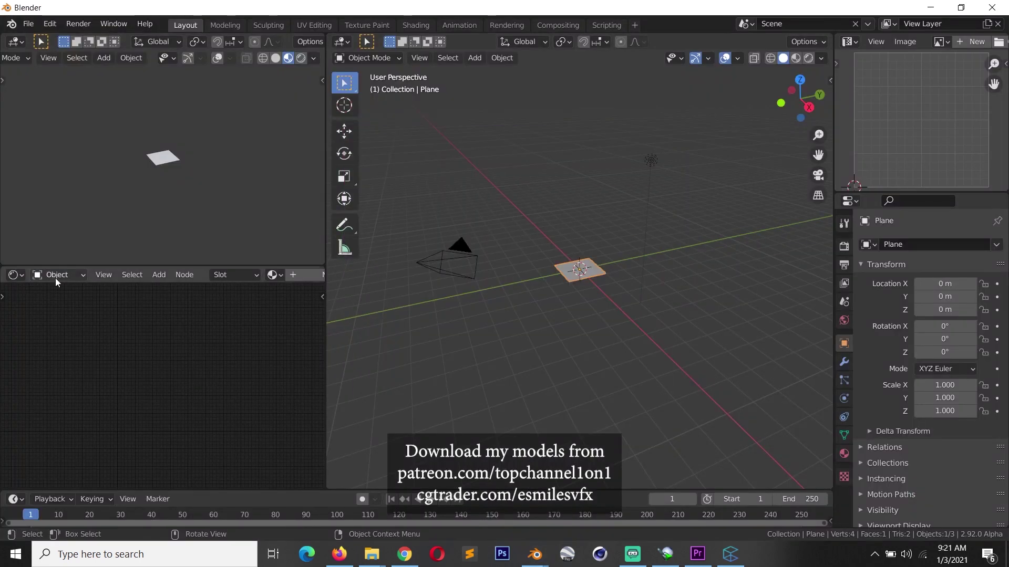
click(14, 275)
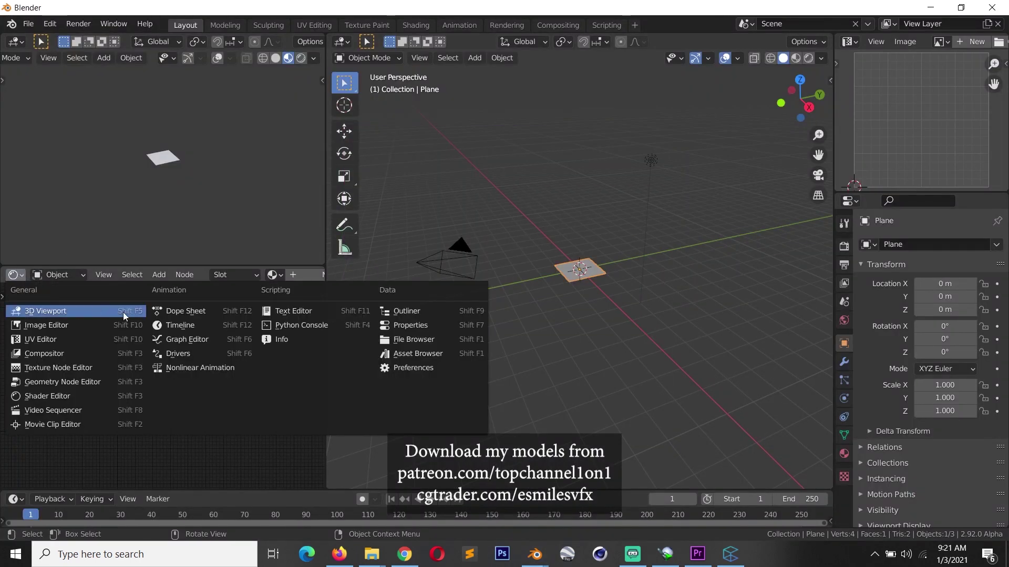
click(399, 354)
Step: Try the my library and another asset library, then return to the Connecter window
click(147, 275)
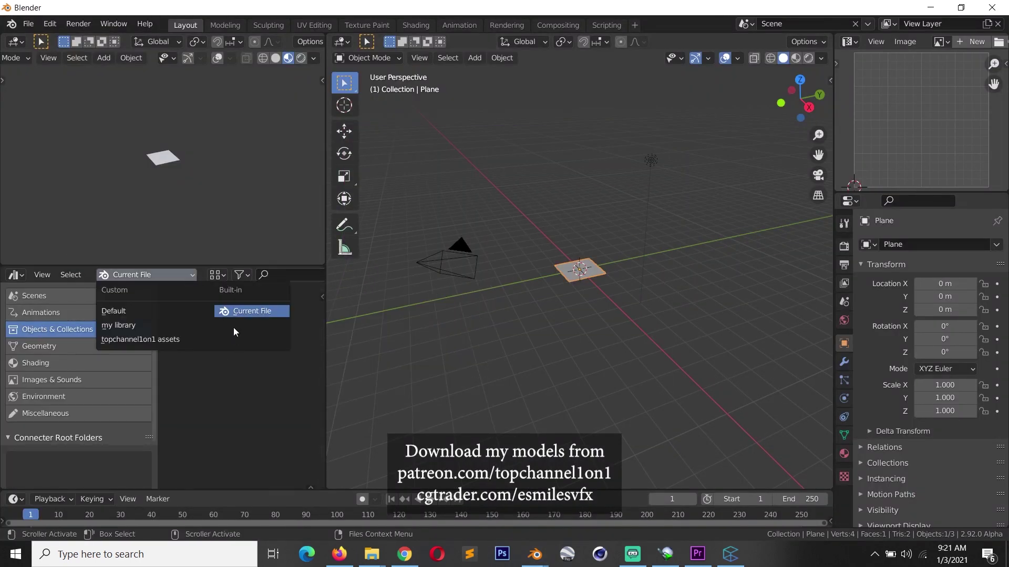
click(259, 311)
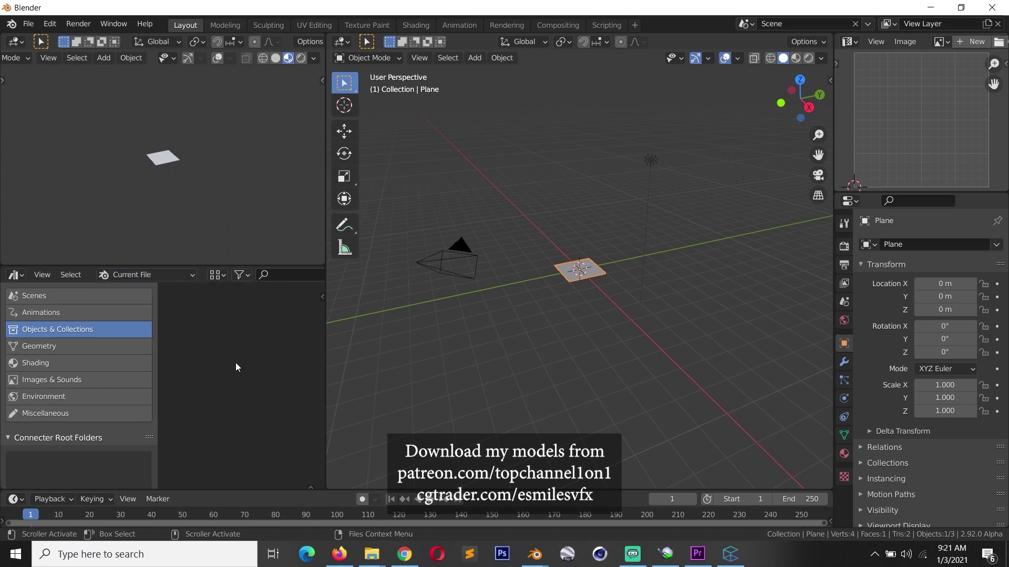
click(161, 275)
click(188, 327)
click(177, 275)
click(189, 326)
click(177, 275)
click(197, 335)
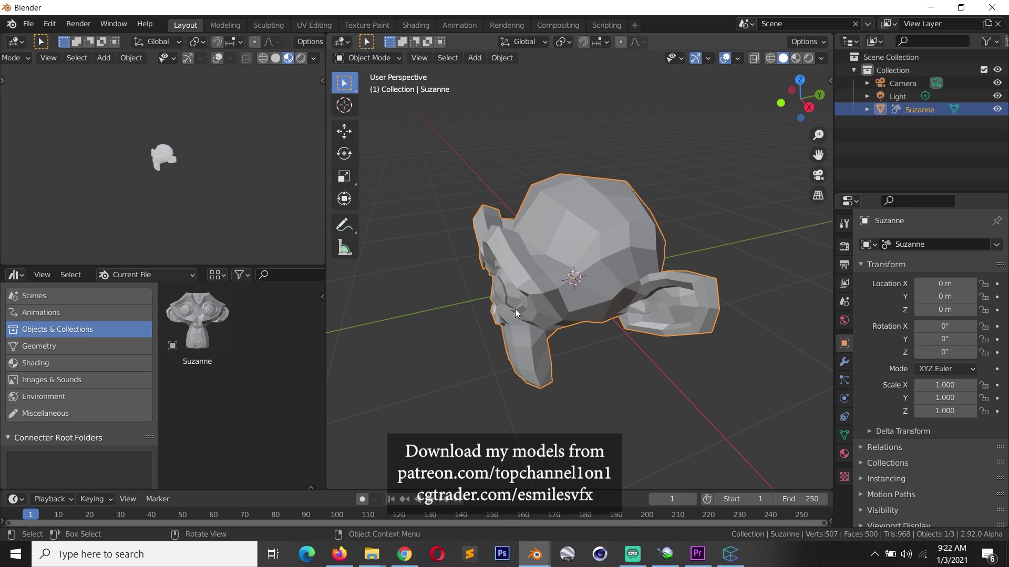
click(742, 558)
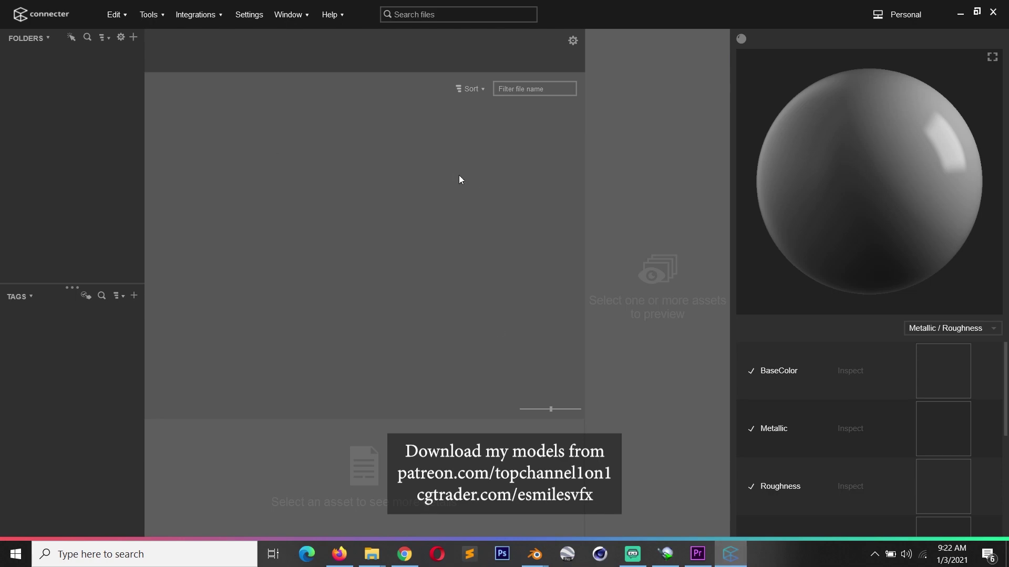
Step: Bring the models folder window over Blender and maximize it
mouse_move(371, 555)
click(395, 516)
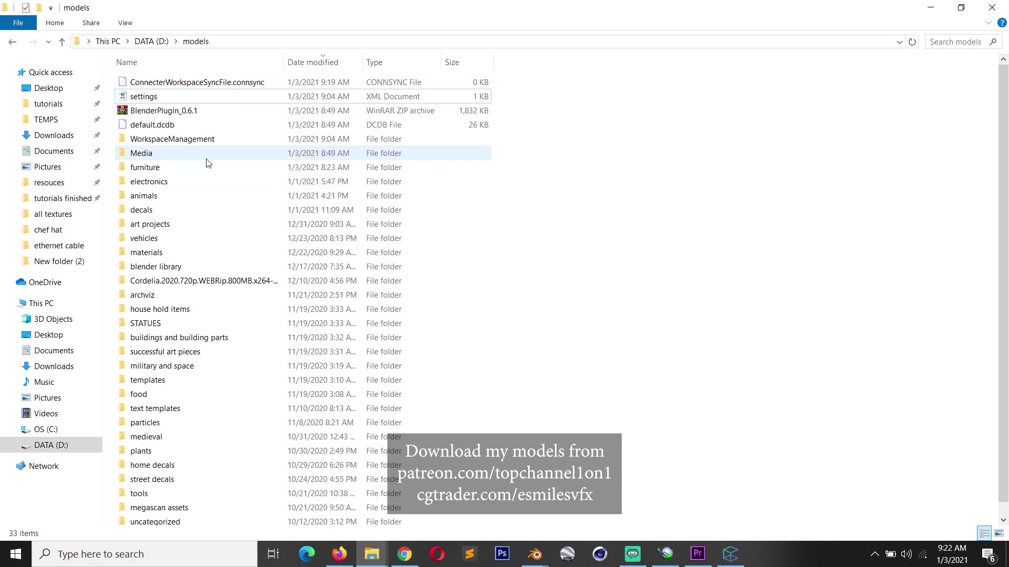
scroll(209, 163, down, 1)
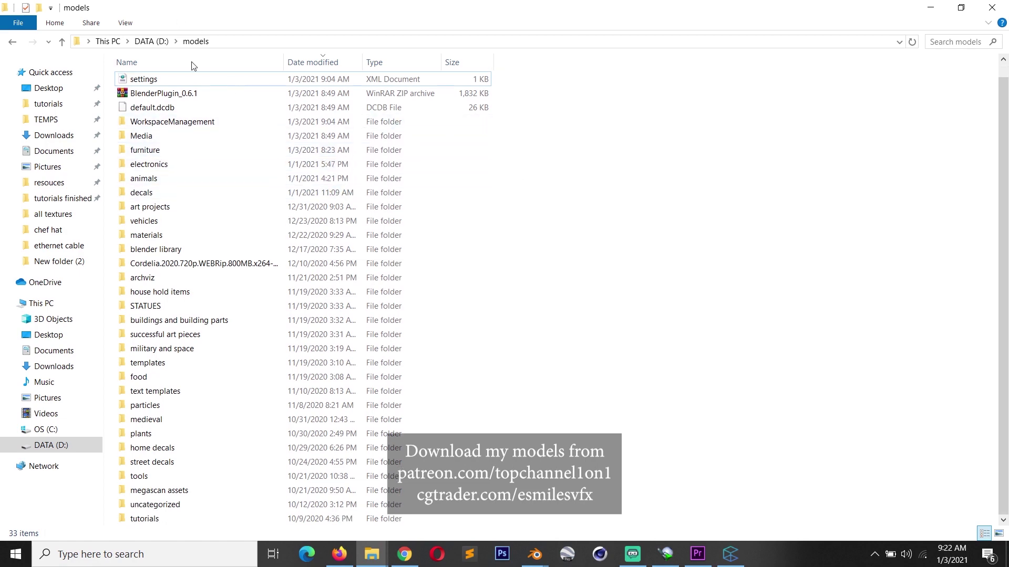
key(alt+Tab)
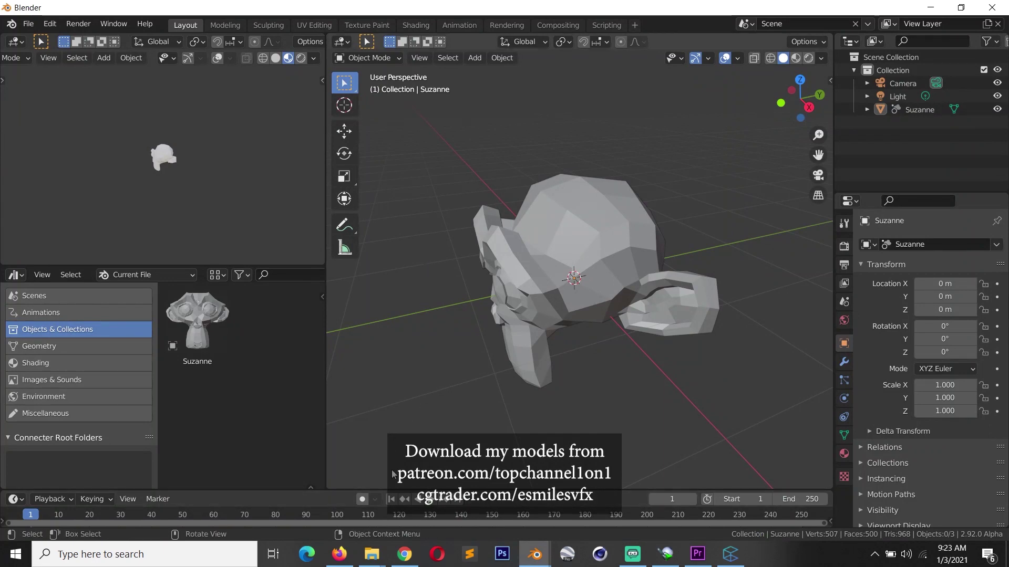
mouse_move(373, 554)
click(399, 528)
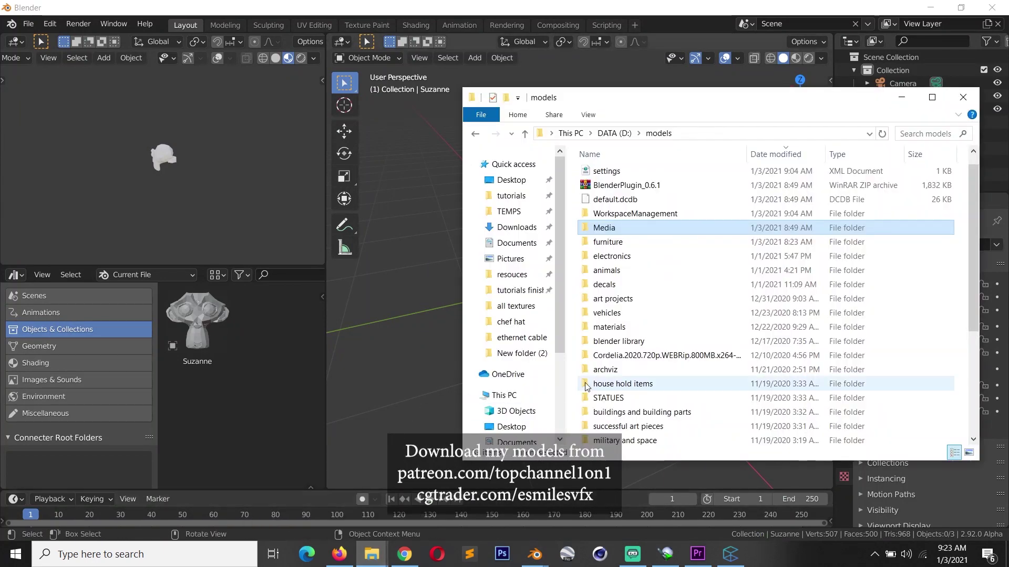
scroll(635, 322, down, 4)
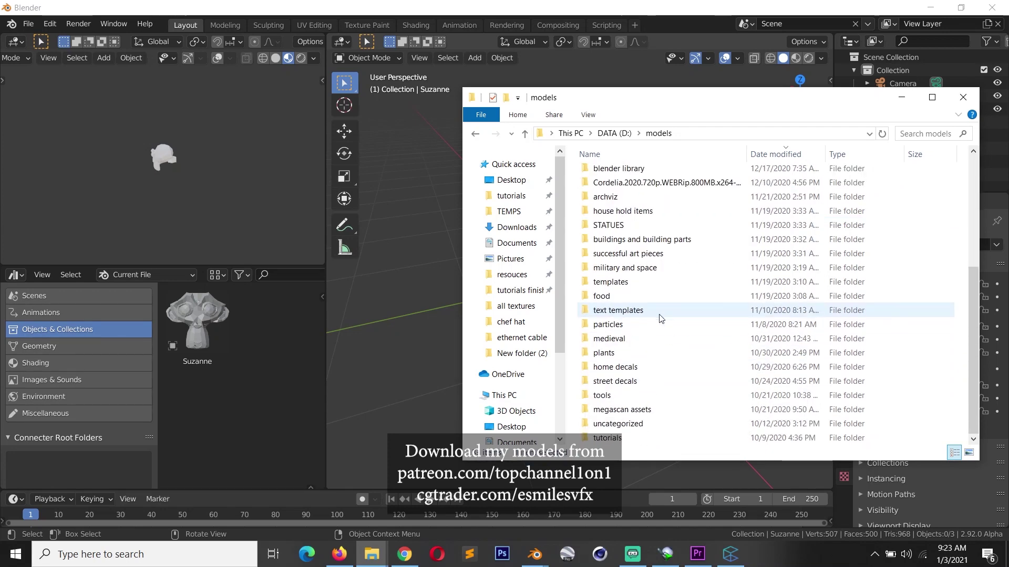
key(super+Up)
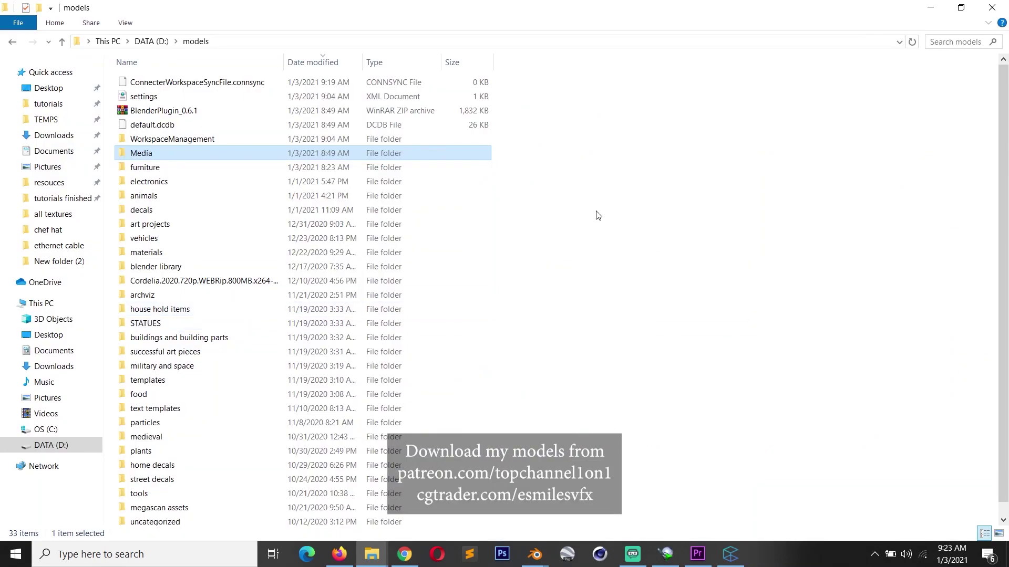
click(597, 213)
scroll(286, 234, down, 1)
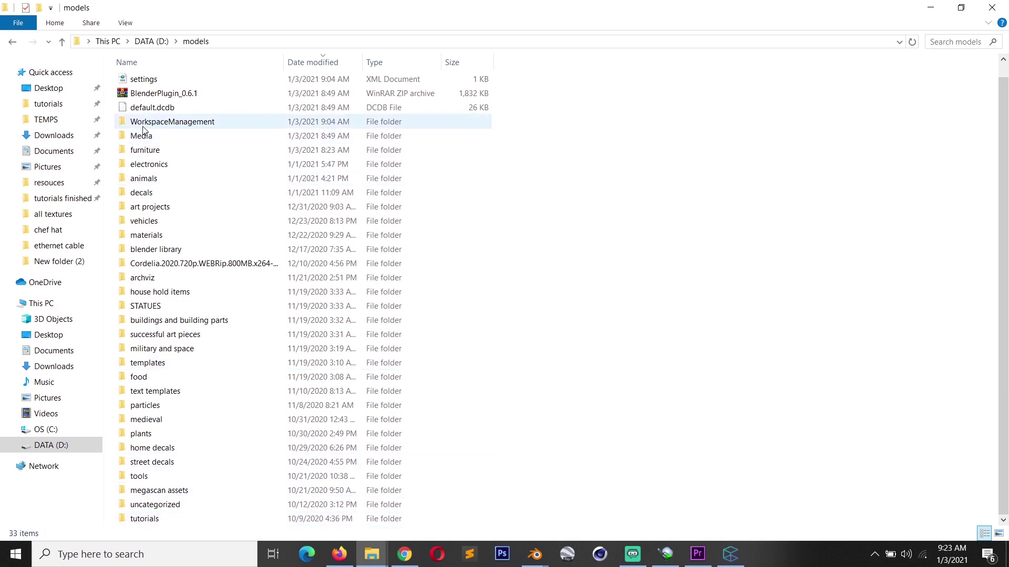
Step: Look through the furniture, electronics and decals subfolders, then minimize File Explorer
double_click(157, 151)
scroll(231, 184, down, 5)
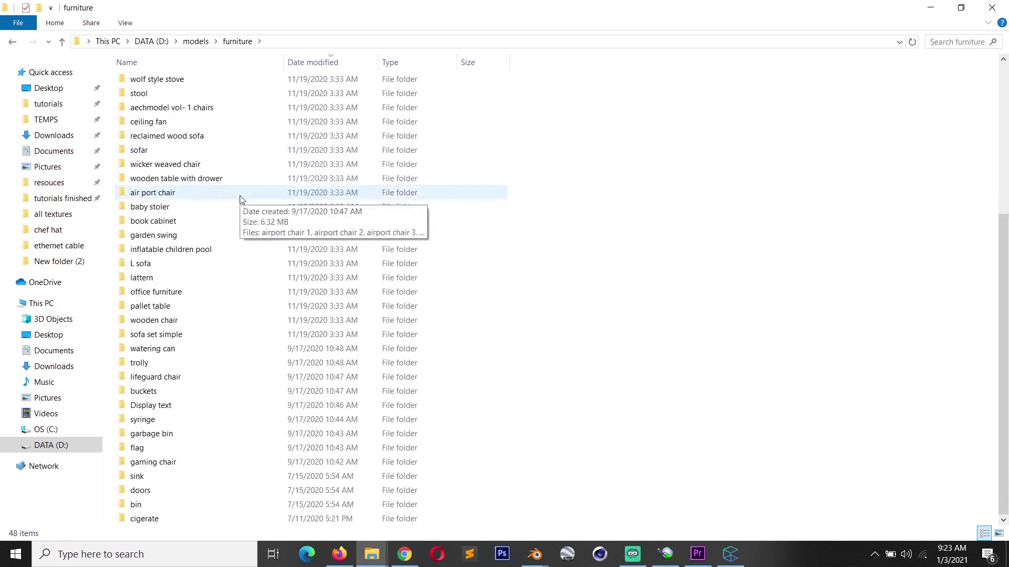
scroll(241, 210, up, 6)
click(206, 44)
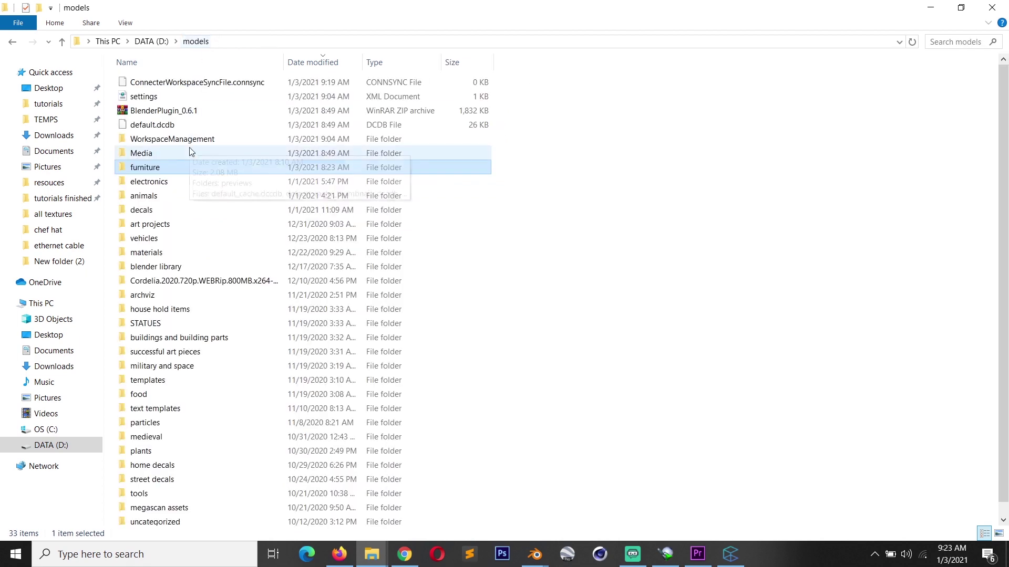
double_click(190, 184)
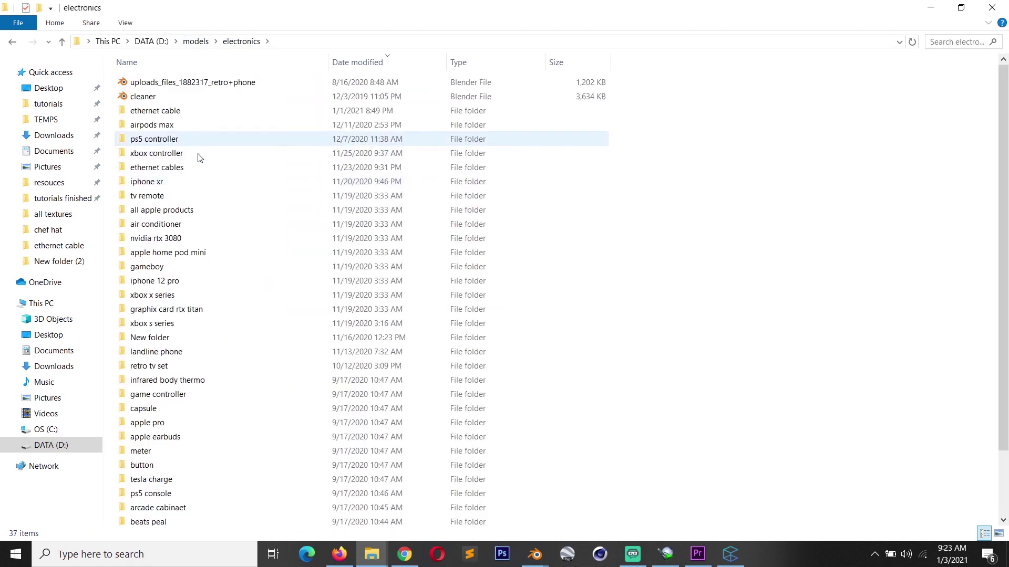
scroll(181, 408, down, 2)
scroll(185, 405, up, 2)
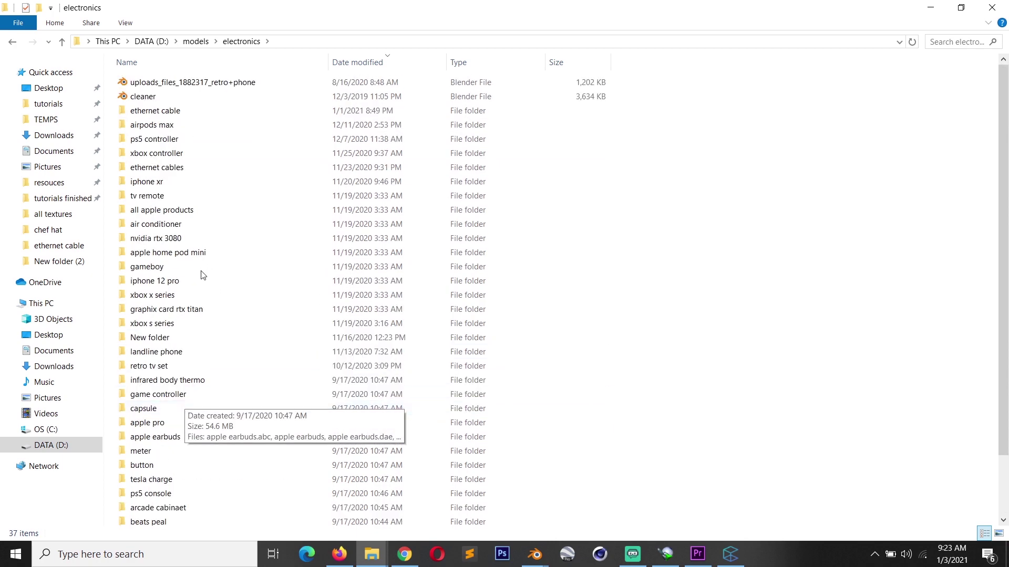
click(214, 45)
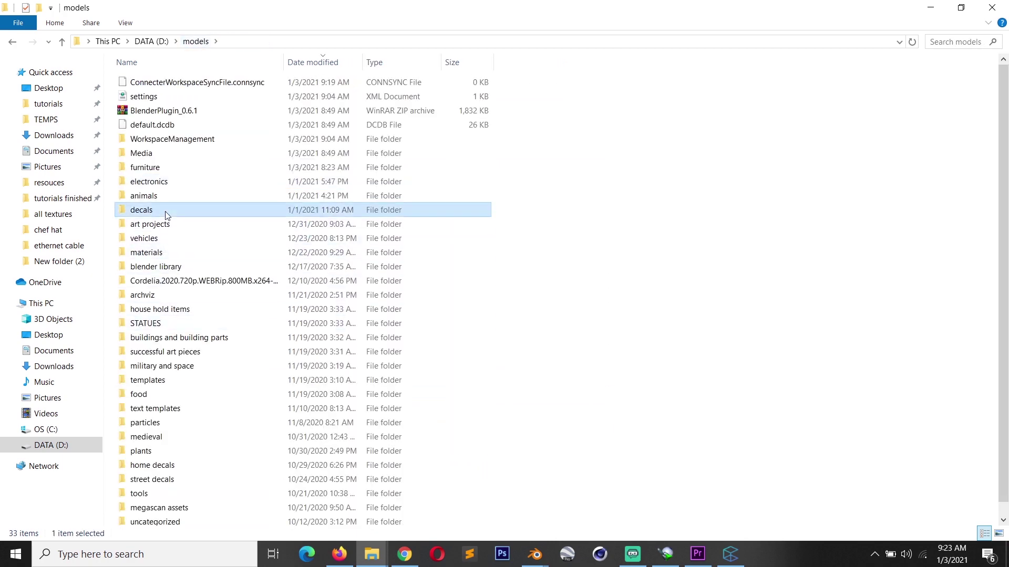
double_click(167, 213)
click(195, 41)
click(923, 10)
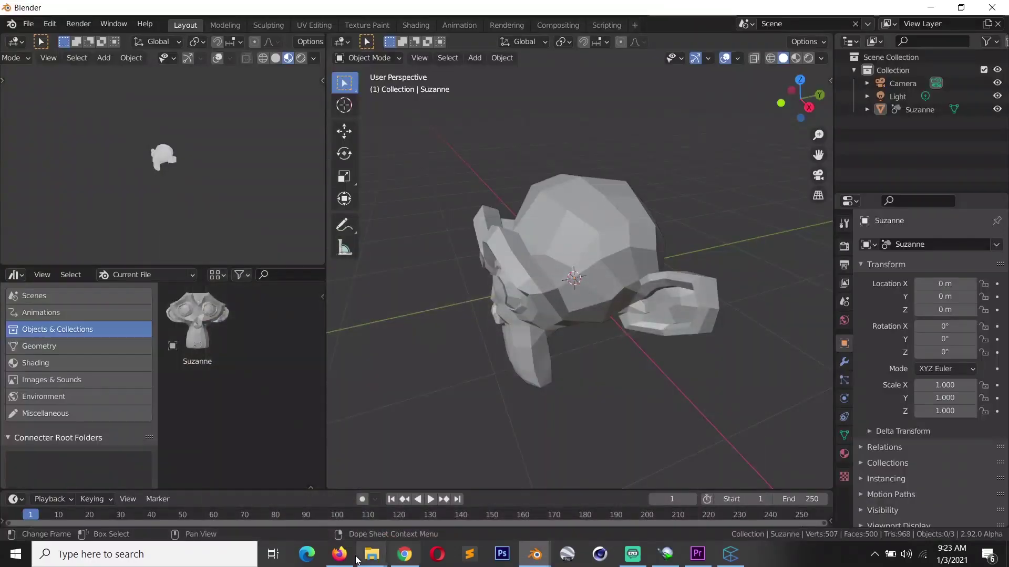
Step: Return to Blender and browse the Geometry and Shading asset categories, ending on Objects & Collections
click(372, 554)
click(931, 7)
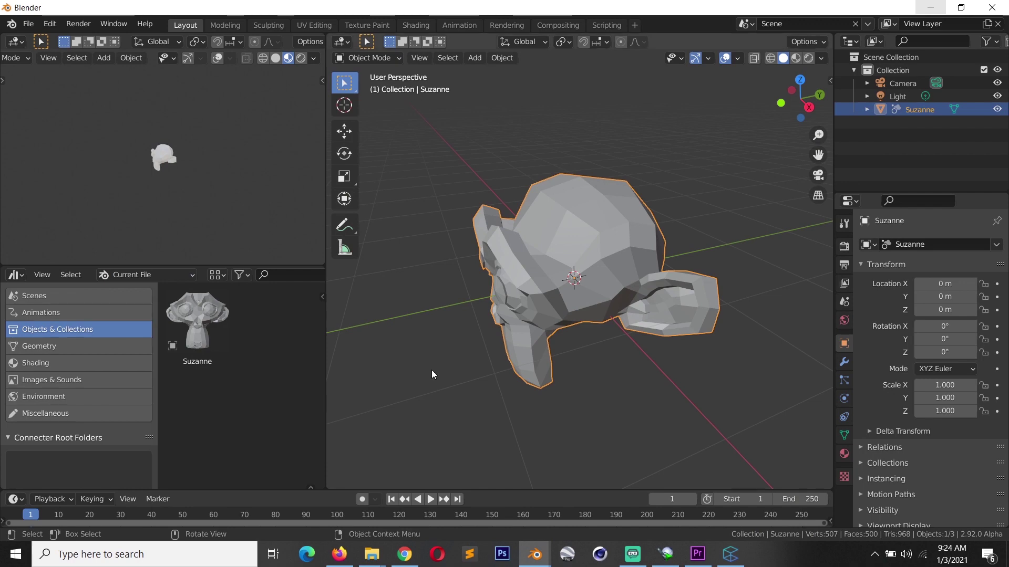
key(alt+Tab)
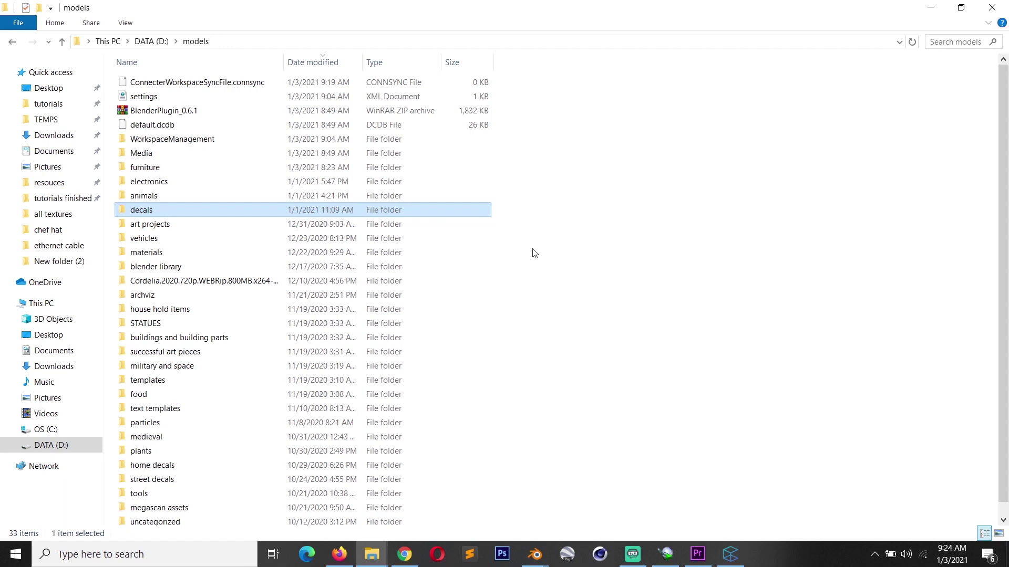
key(alt+Tab)
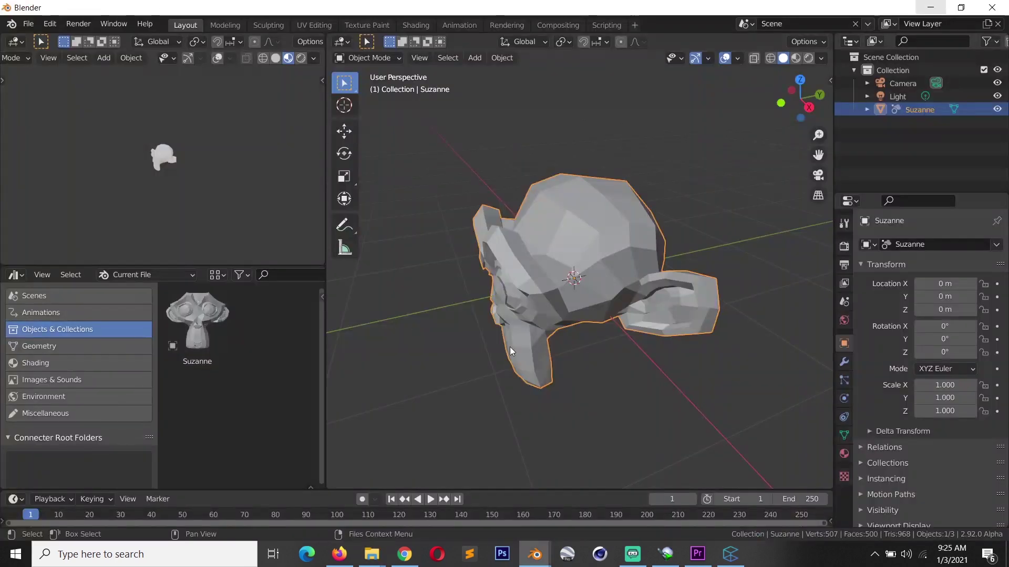
click(47, 345)
click(48, 363)
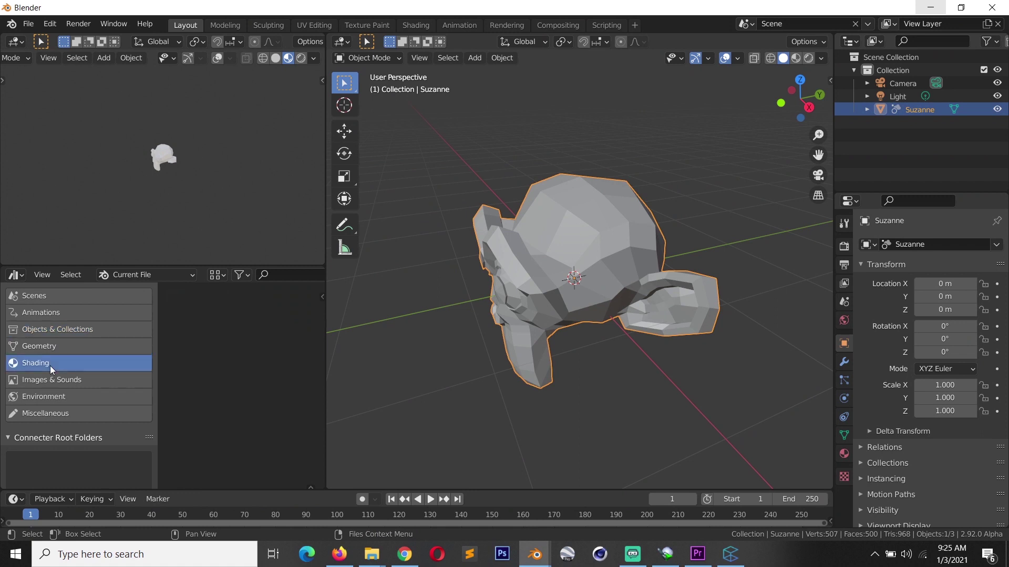
click(53, 331)
Step: Switch the asset library to topchannel1on1 assets and widen the panel to view its models
click(144, 275)
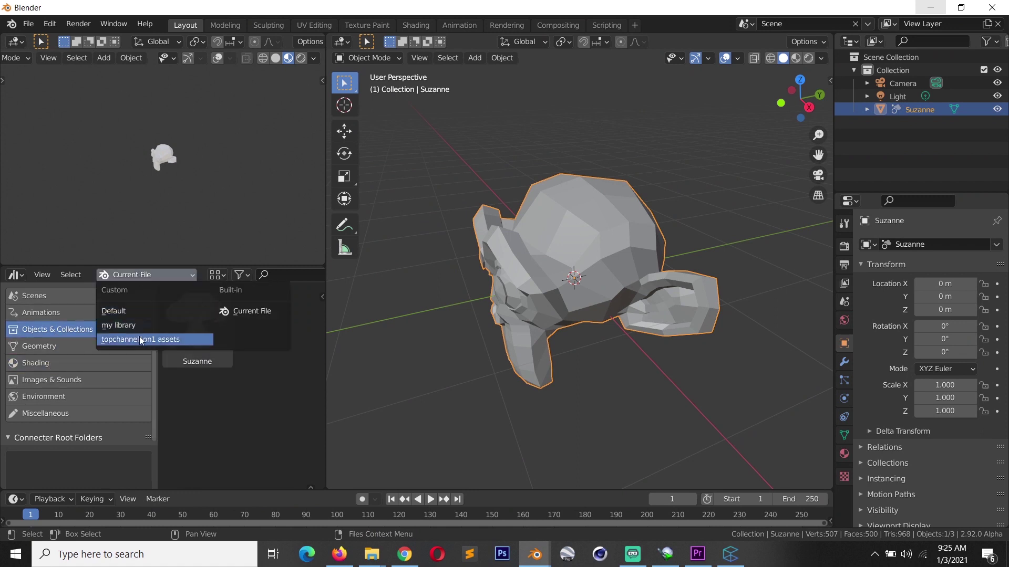
click(157, 326)
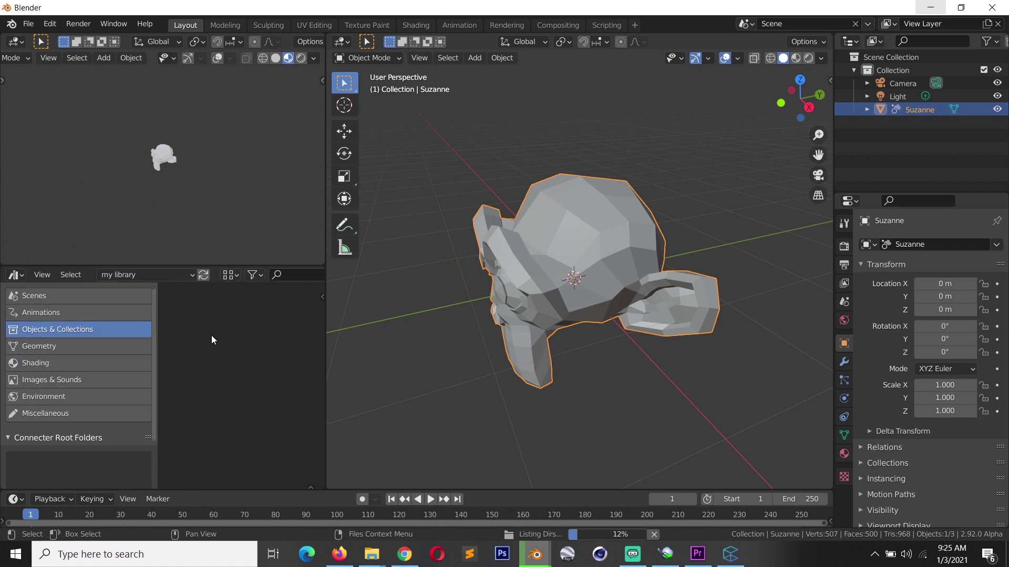
click(169, 275)
click(162, 339)
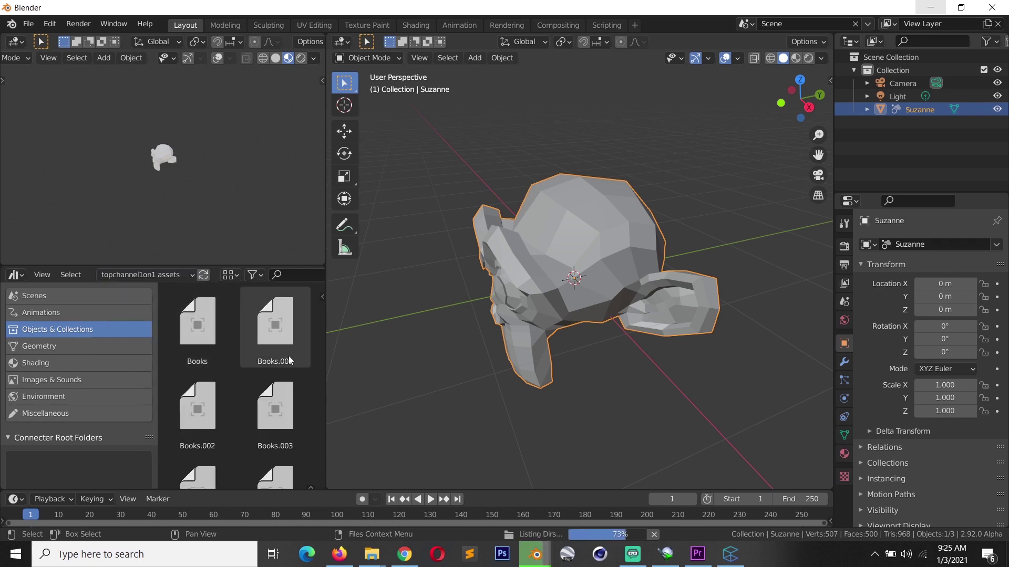
drag(330, 351, 479, 347)
scroll(216, 425, down, 8)
scroll(216, 424, up, 4)
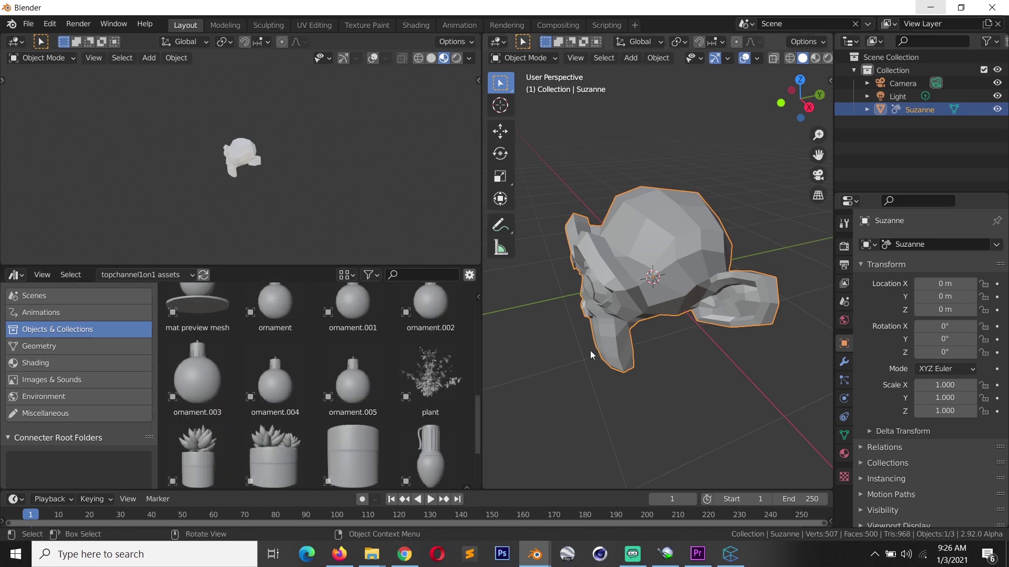
key(alt+Tab)
Step: Open the myassets folder and launch the books models Blender file
double_click(179, 218)
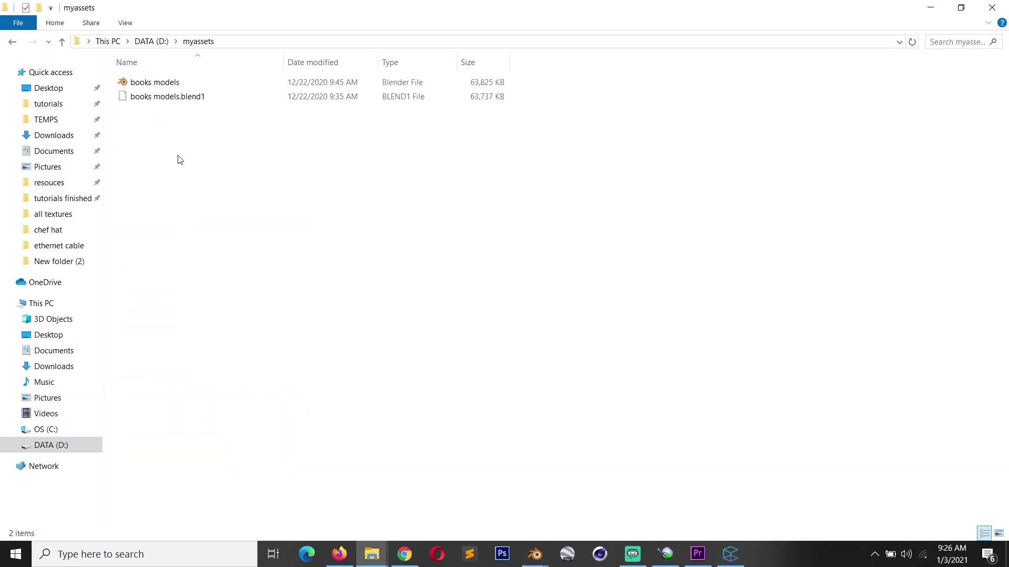
click(166, 87)
double_click(169, 84)
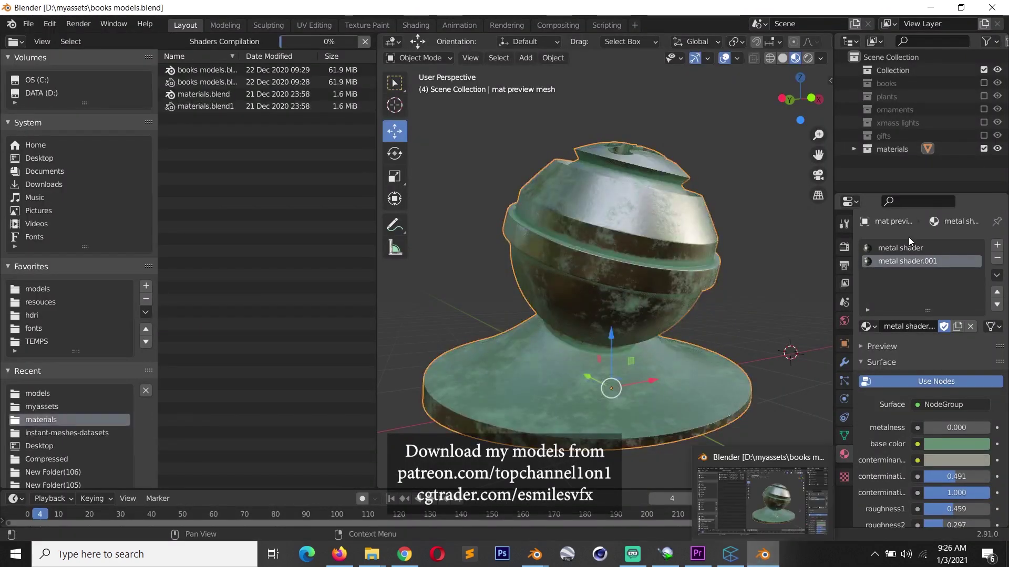
Step: Enable the gifts, books, plants, ornaments and xmass lights collections in the Outliner
click(983, 135)
scroll(578, 263, down, 6)
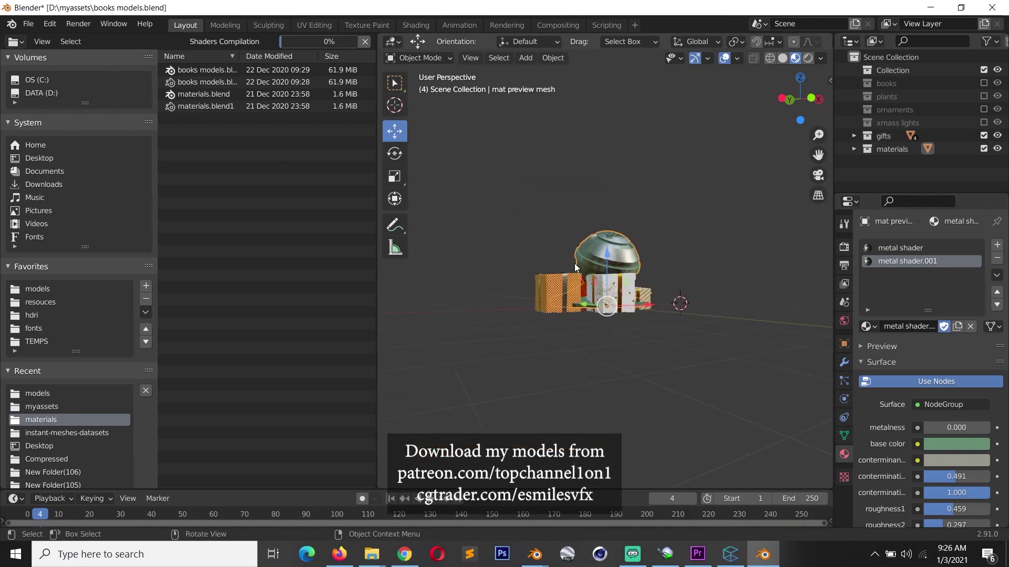
drag(984, 123, 983, 83)
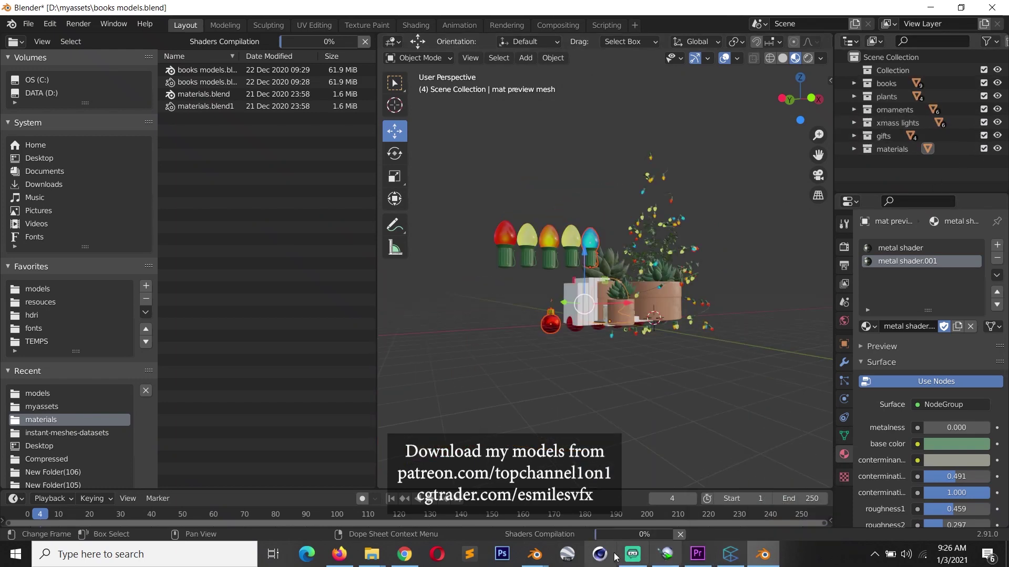
Step: Check the Suzanne Blender window, minimize the books models window, and bring Connecter forward
mouse_move(536, 555)
click(462, 497)
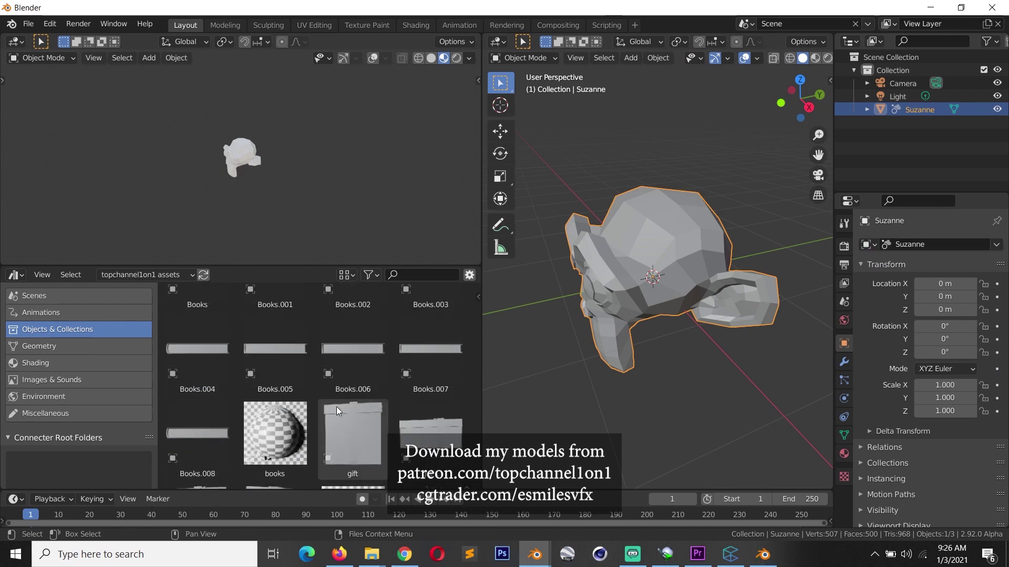
mouse_move(382, 532)
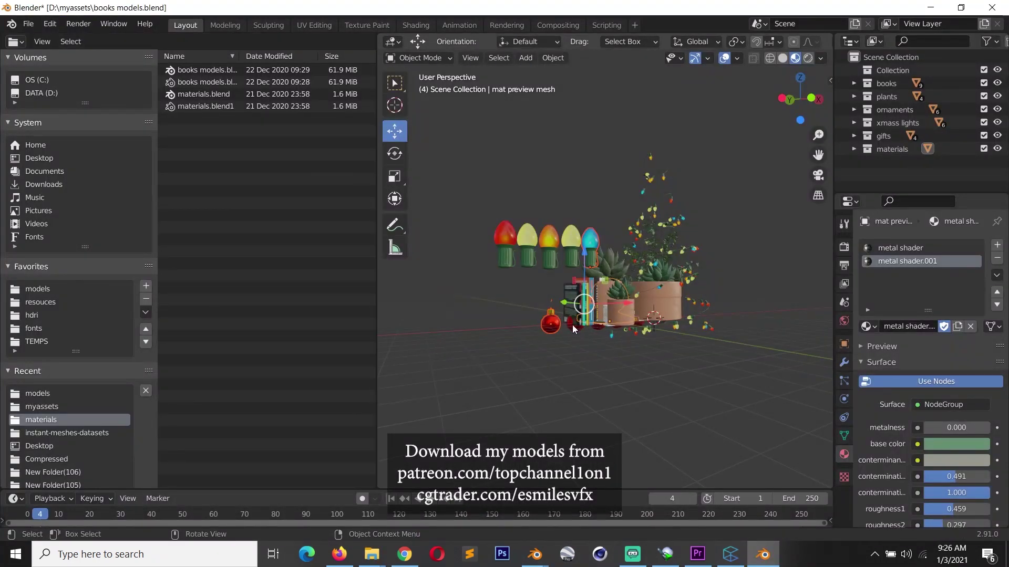
mouse_move(572, 324)
middle_down()
mouse_move(588, 308)
mouse_move(568, 335)
middle_up()
click(761, 547)
click(730, 554)
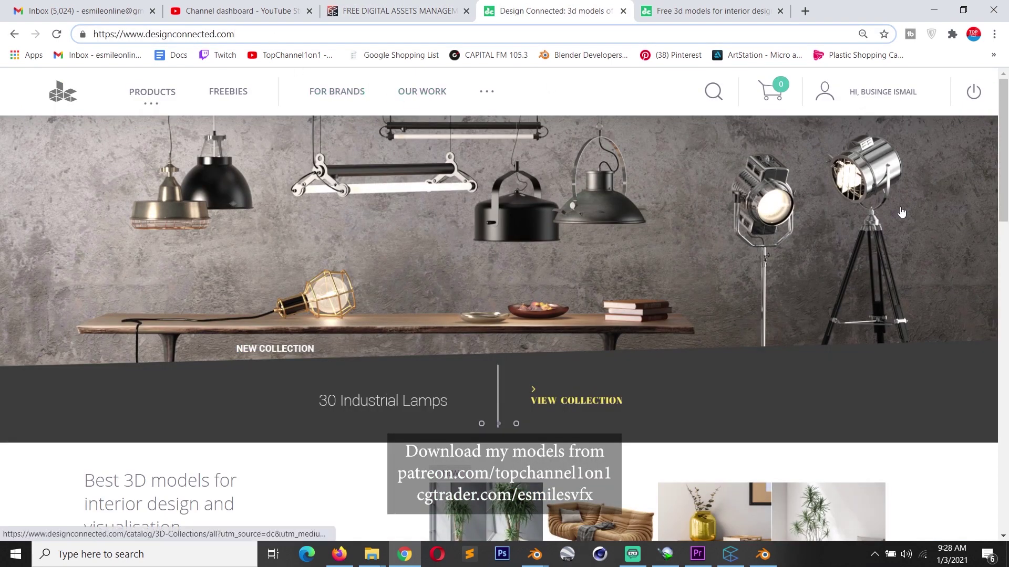
Step: Open the FREE DIGITAL ASSETS MANAGEMENT tab showing the Connecter download page
click(383, 6)
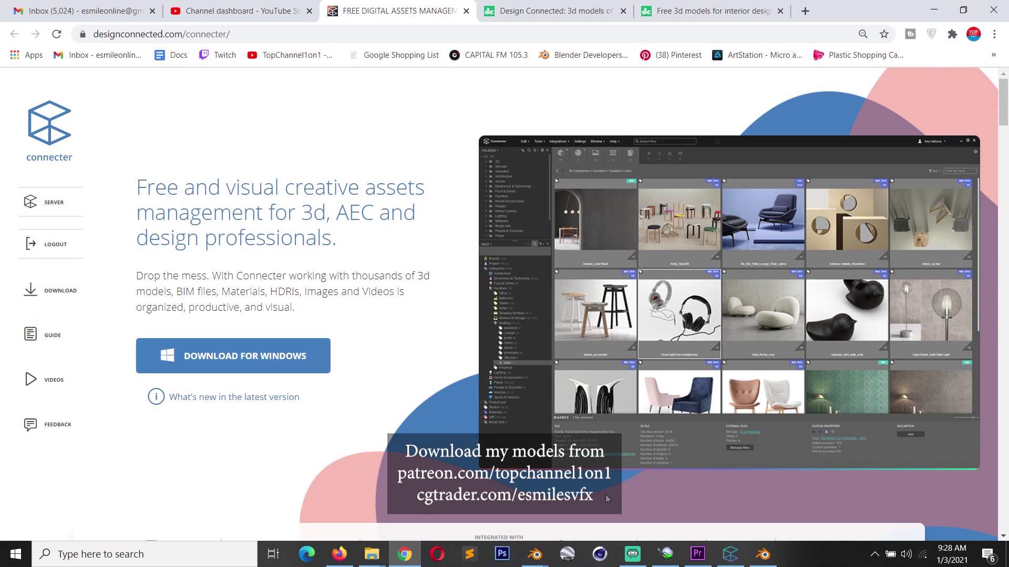
Step: Open the downloaded Connecter_Setup zip archive in WinRAR
click(731, 558)
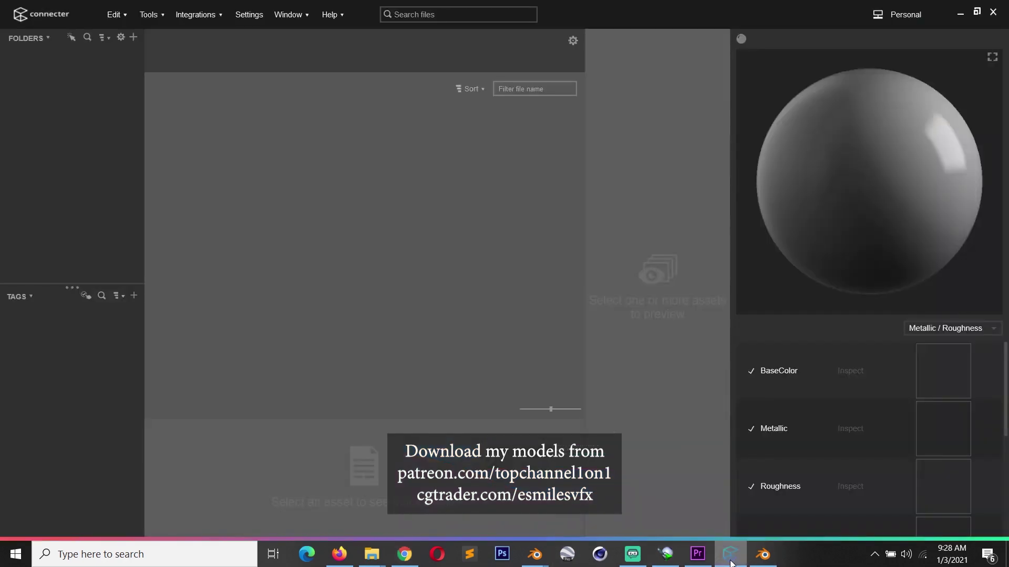
click(371, 554)
click(214, 86)
double_click(213, 90)
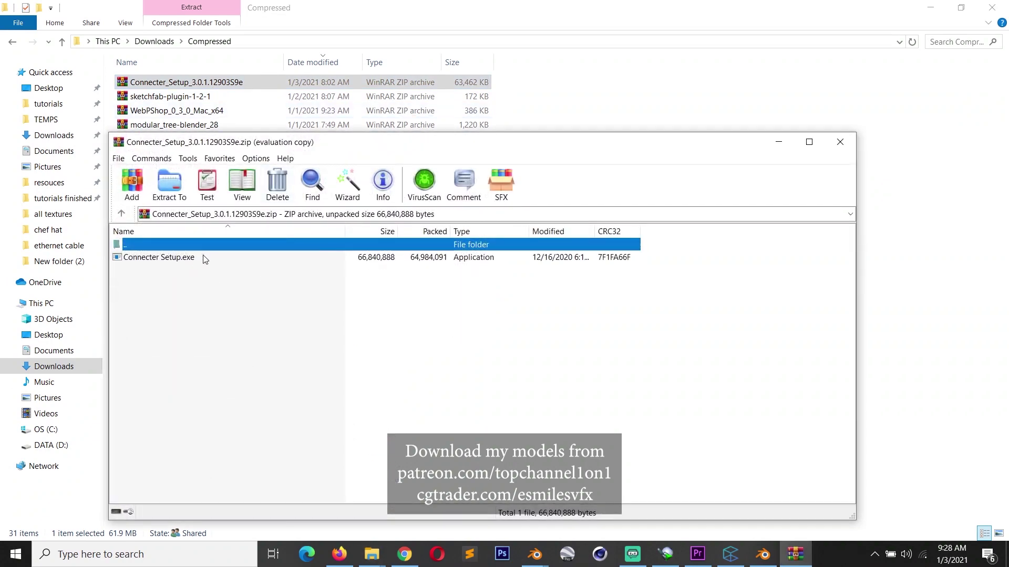
Step: Run Connecter Setup.exe and continue past the welcome and licence pages
double_click(180, 258)
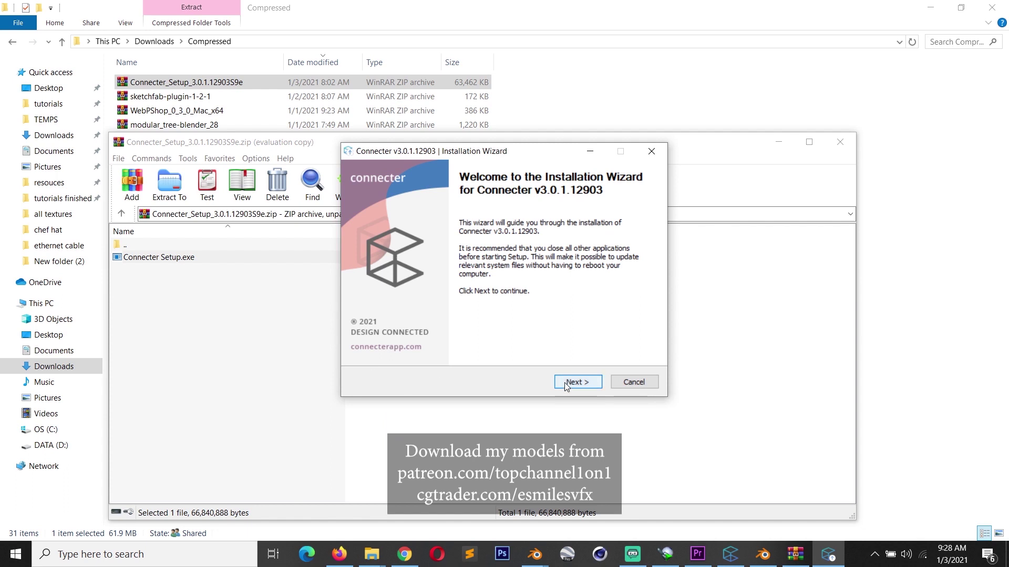
click(565, 383)
click(567, 382)
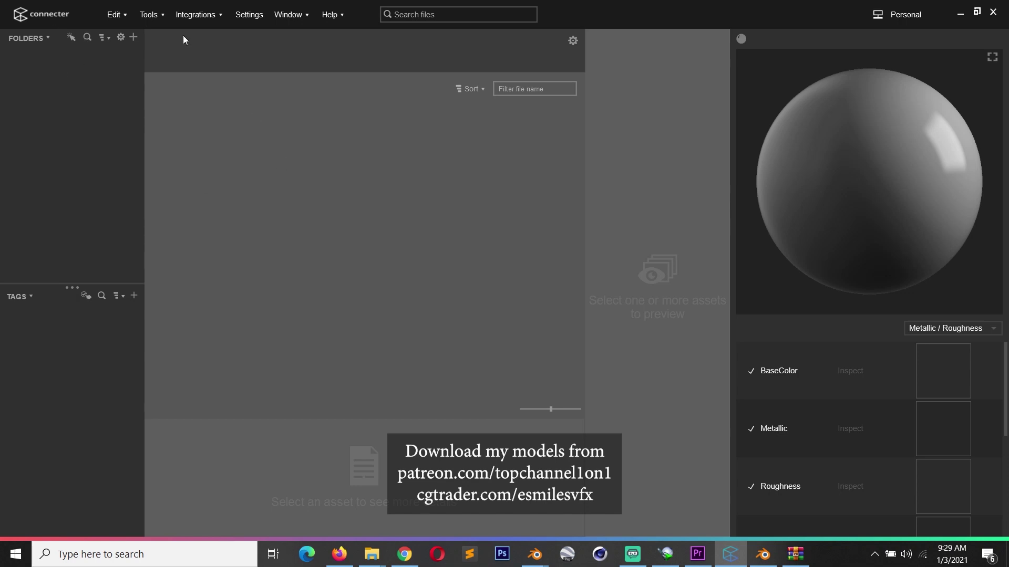
Step: Extract Connecter's Blender plugin into D:\models and copy its path to the clipboard
click(196, 15)
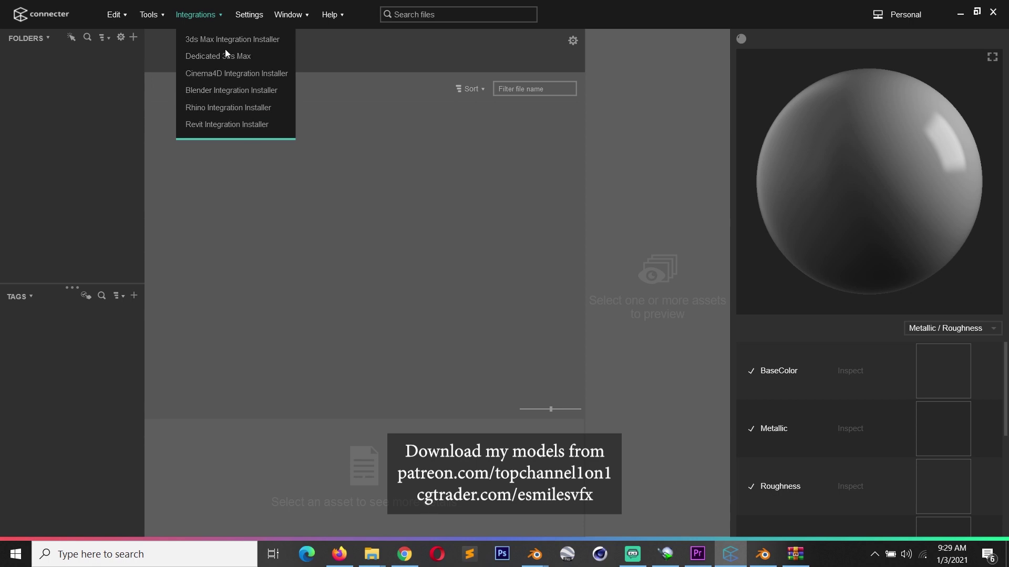
click(239, 91)
click(494, 256)
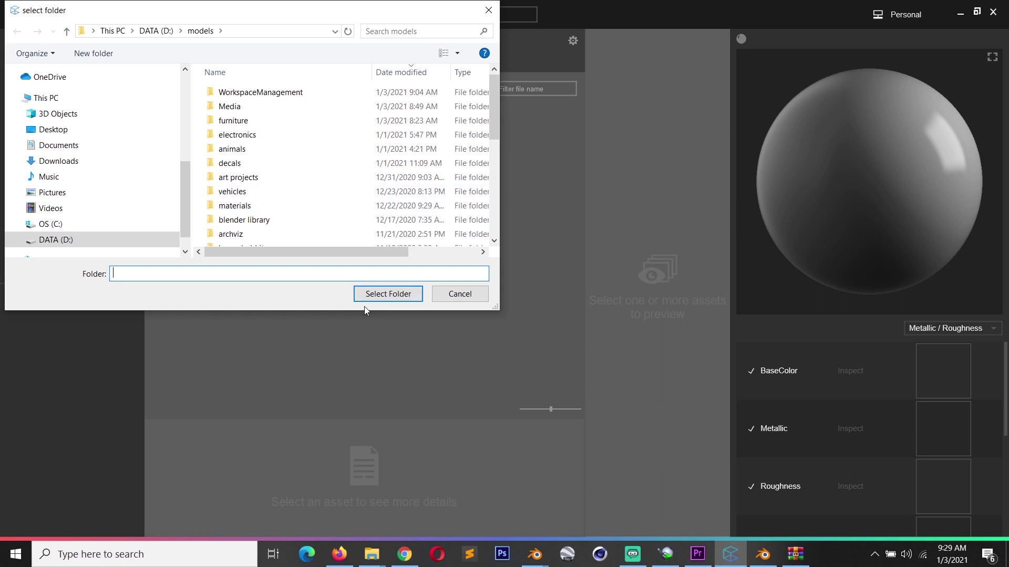
click(367, 293)
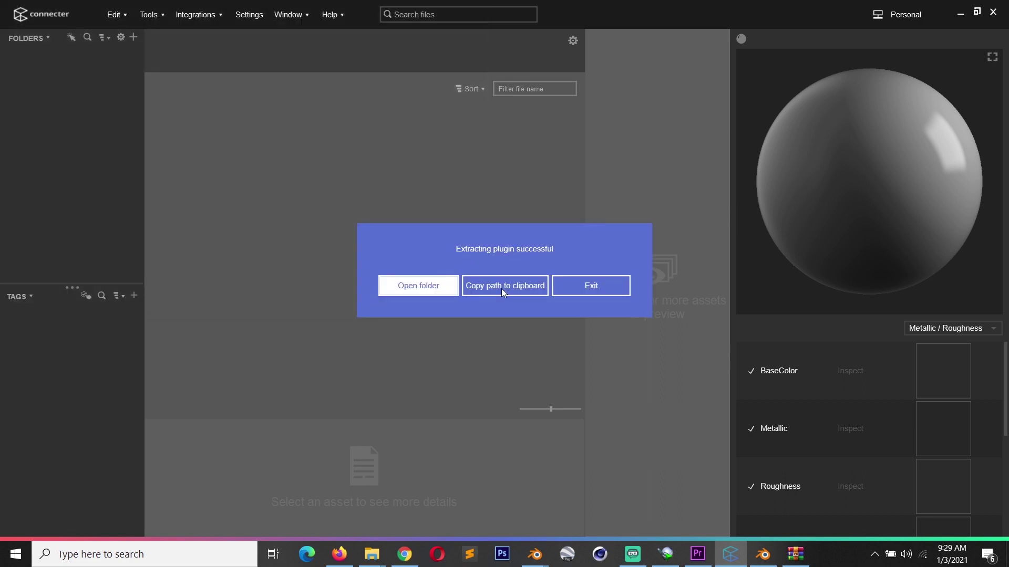
click(501, 287)
click(756, 554)
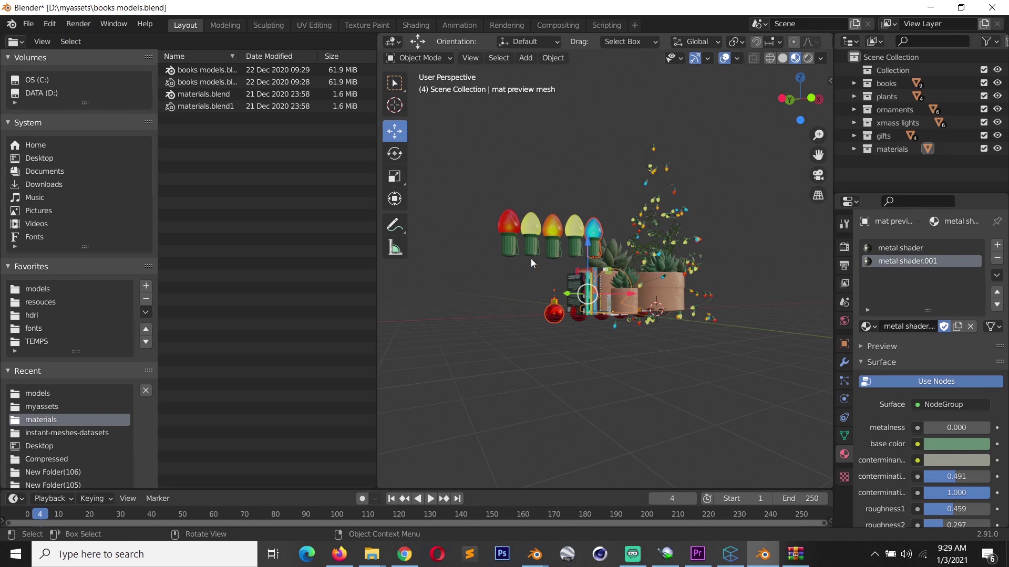
Step: Install the add-on from D:\models\BlenderPlugin_0.6.1.zip via Preferences > Add-ons
click(51, 28)
click(69, 213)
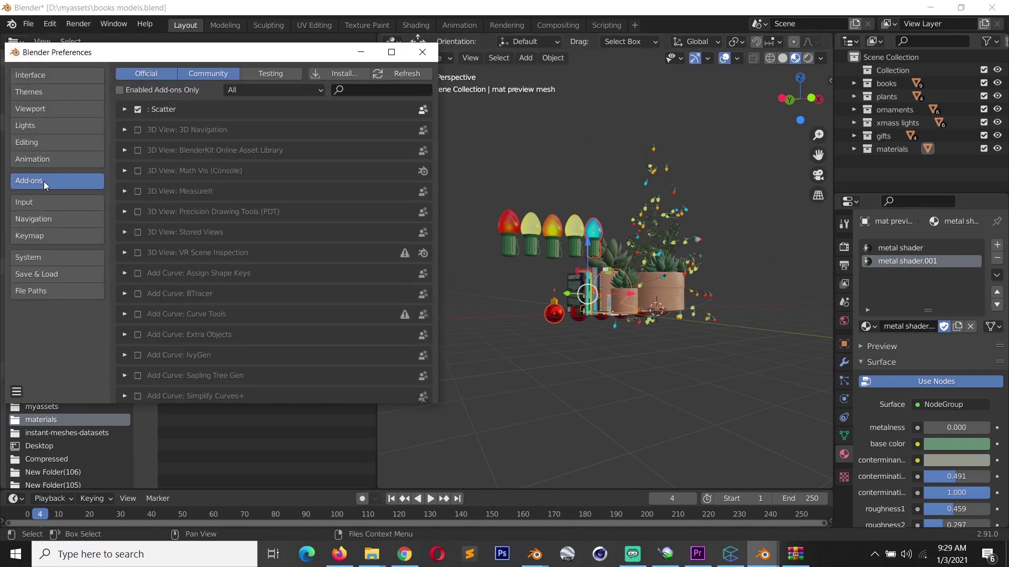
click(342, 73)
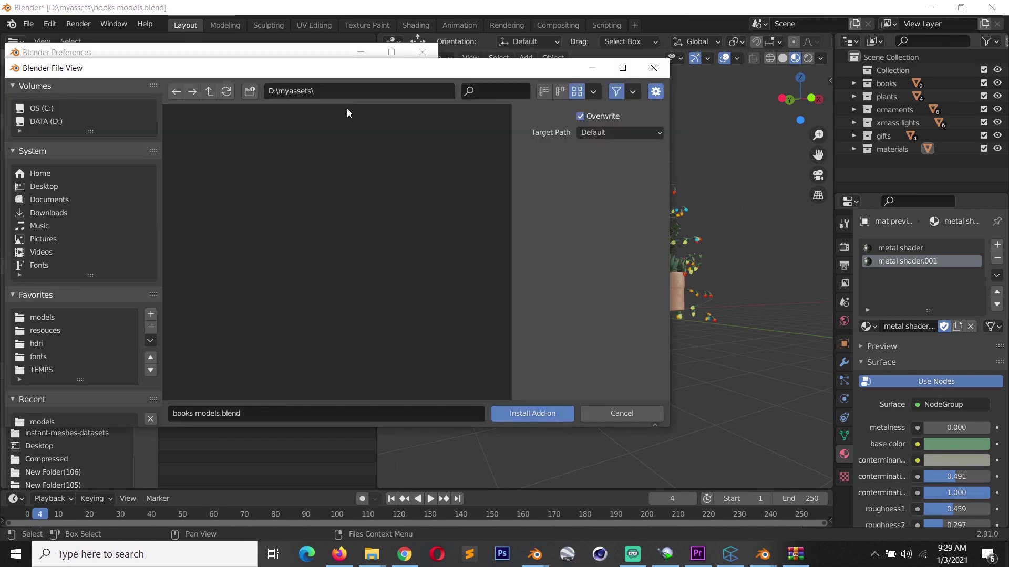
right_click(341, 91)
click(344, 91)
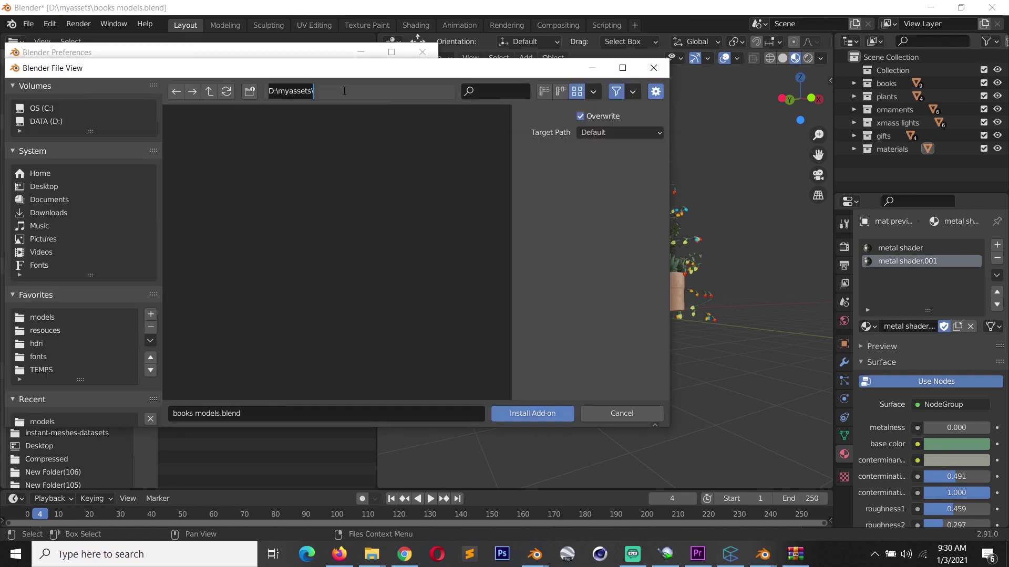
key(ctrl+v)
key(Return)
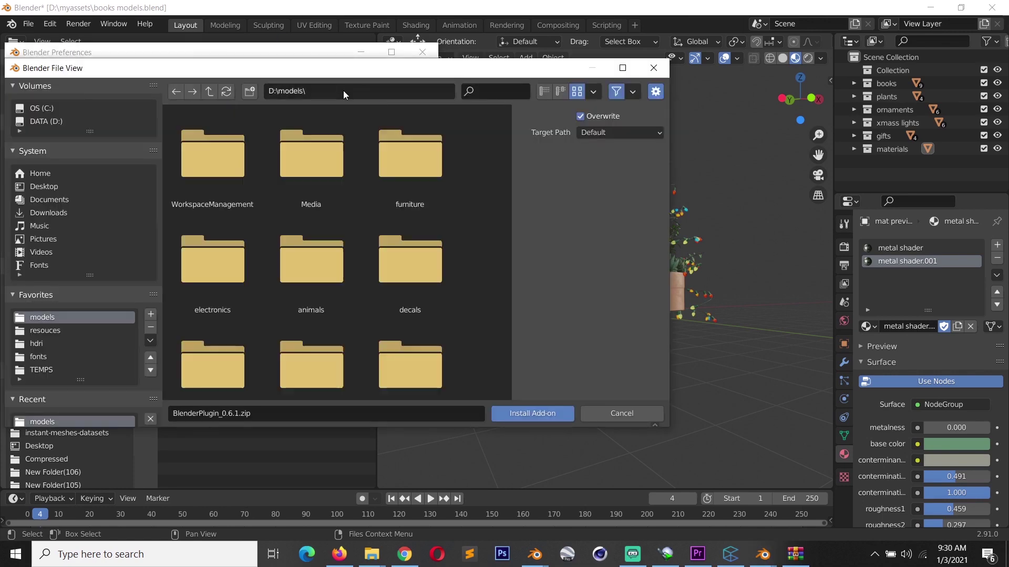
scroll(437, 237, down, 5)
scroll(437, 237, down, 8)
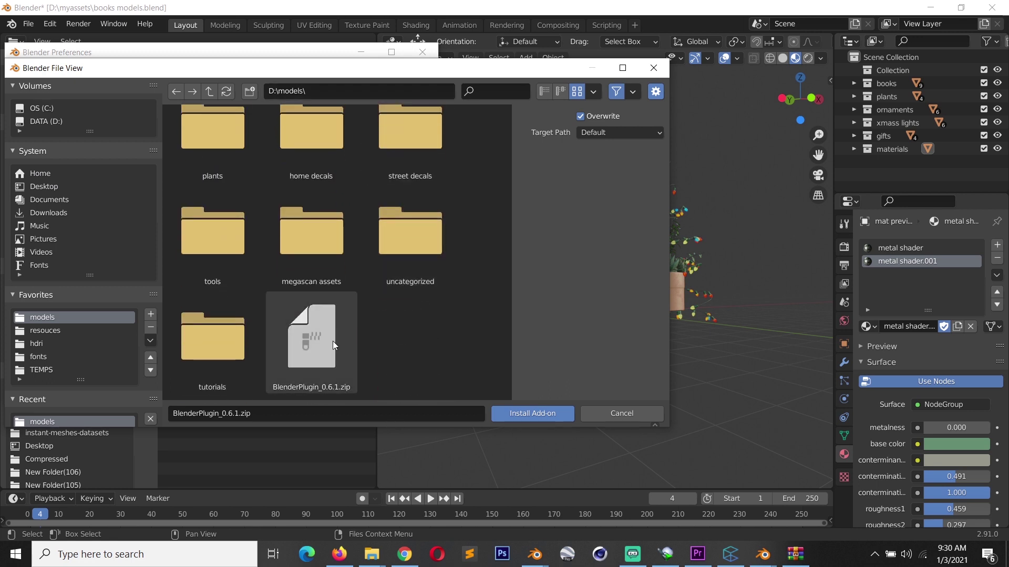
click(307, 330)
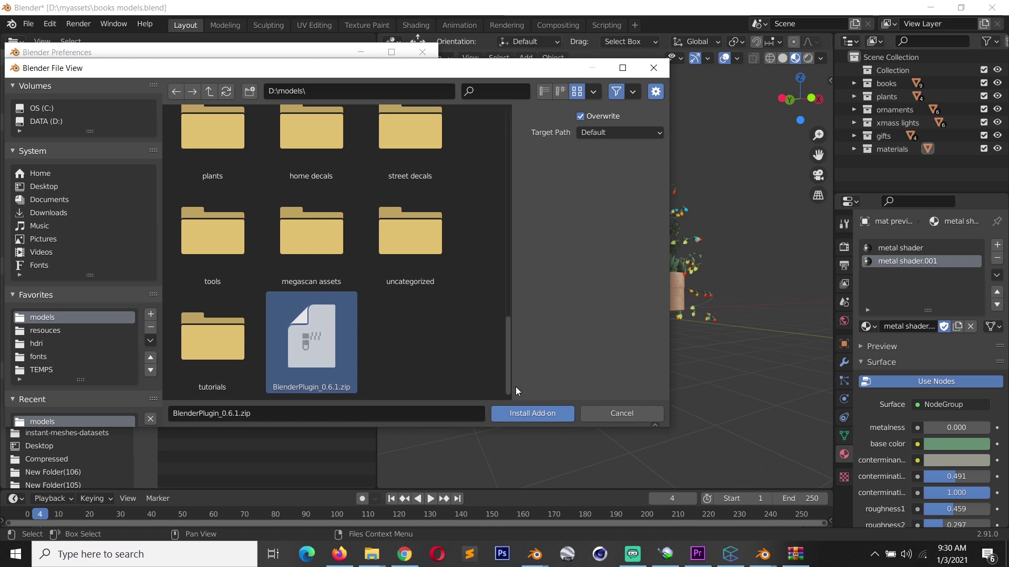
click(557, 413)
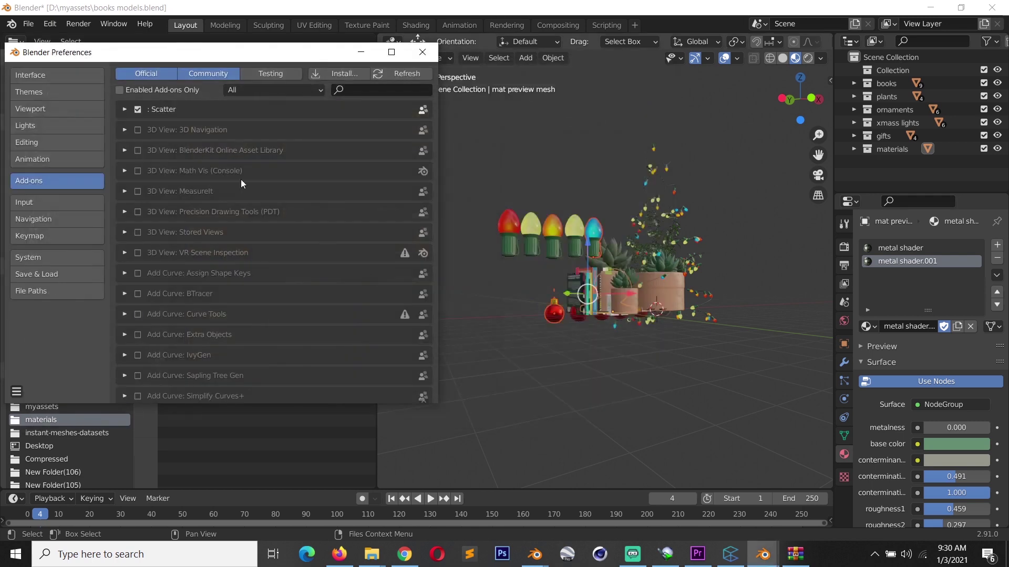
Step: Search the add-ons for 'conn' to confirm Connecter is enabled, then close Preferences
click(368, 90)
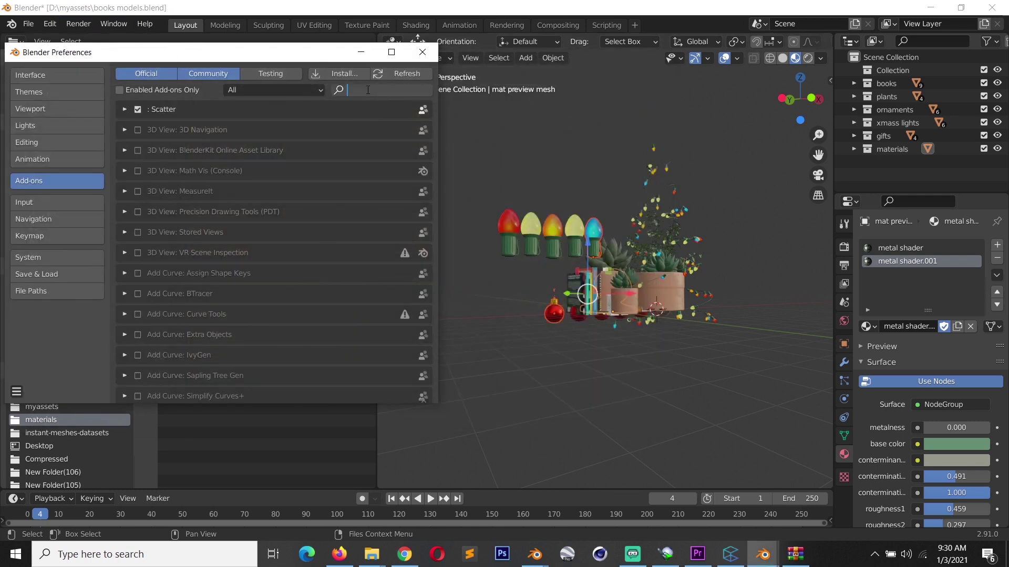
text(conn)
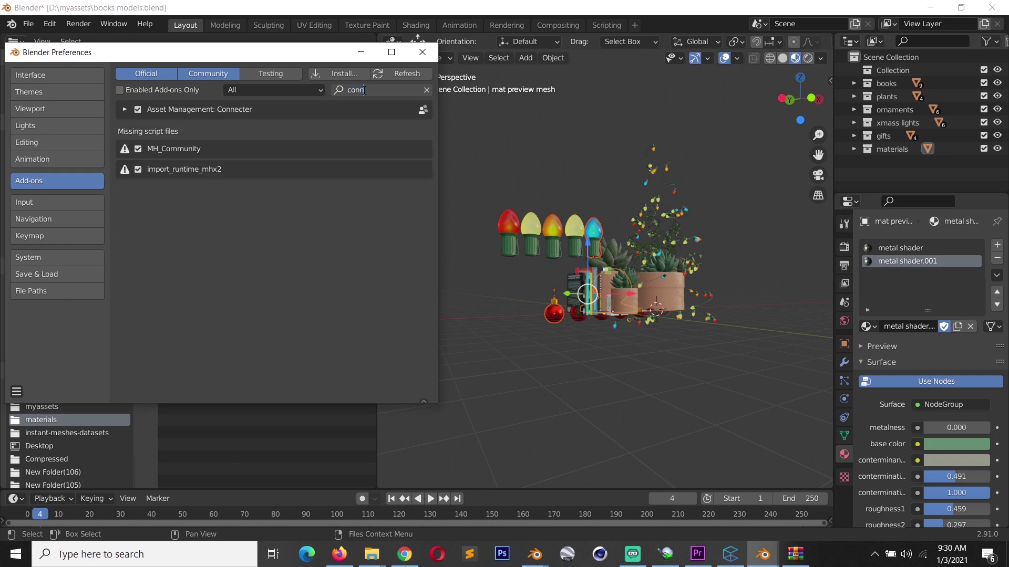
key(Return)
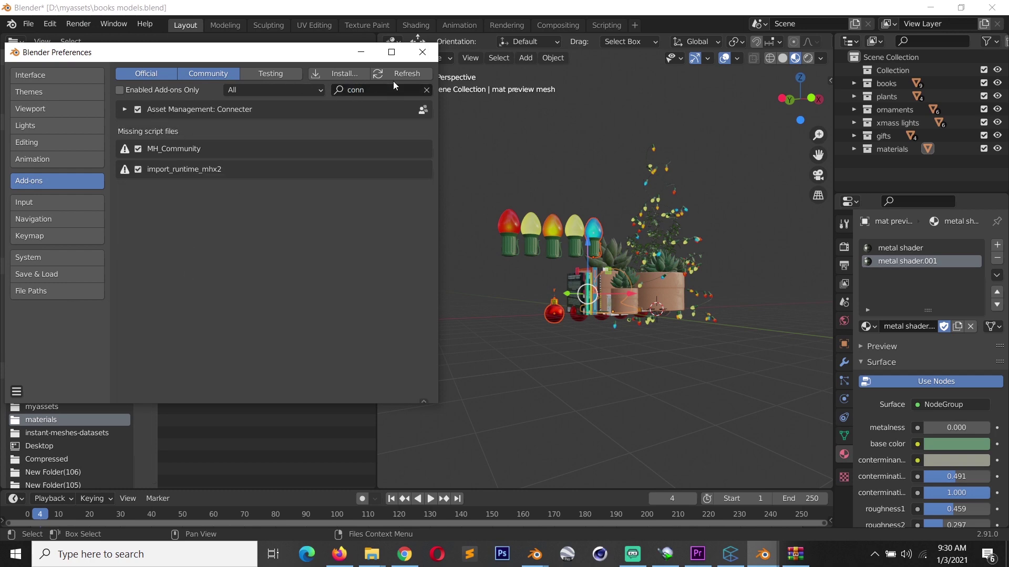
click(422, 51)
shift+middle_drag(492, 203, 516, 229)
scroll(500, 245, up, 3)
click(730, 554)
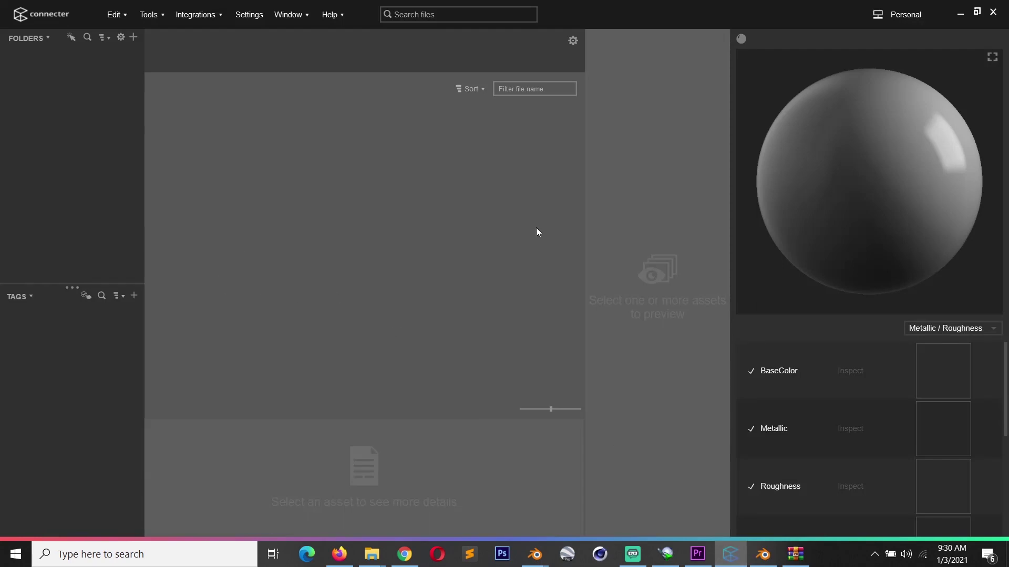
click(763, 554)
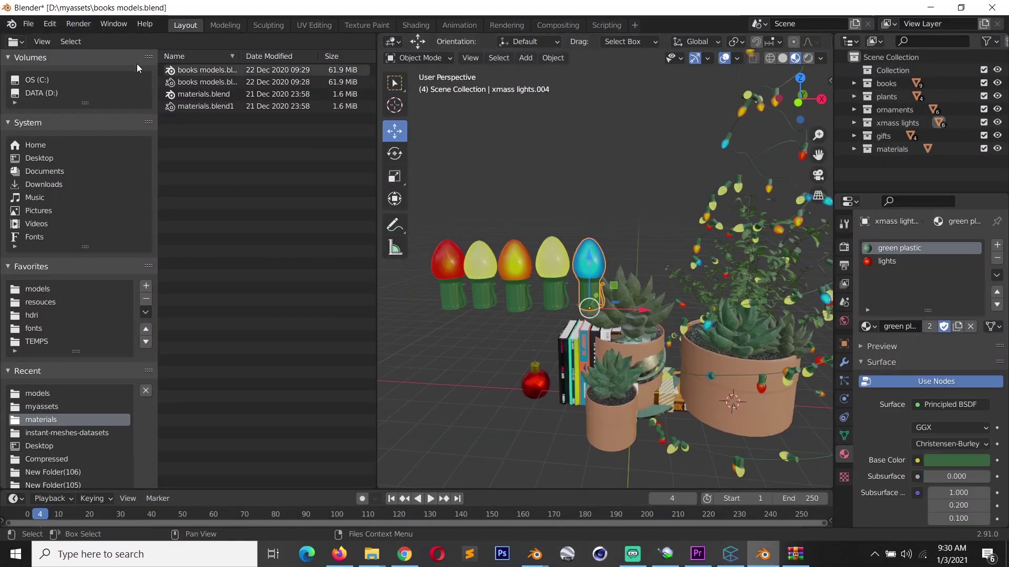
Step: Recentre the lights and show the blue bulb's Connecter menu at Add Selected Objects
right_click(578, 245)
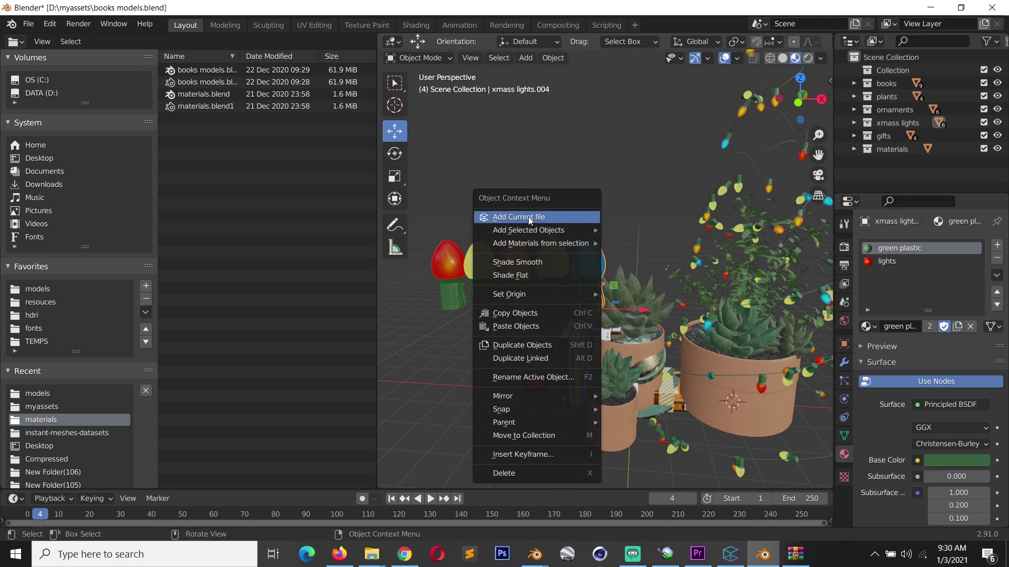
mouse_move(532, 229)
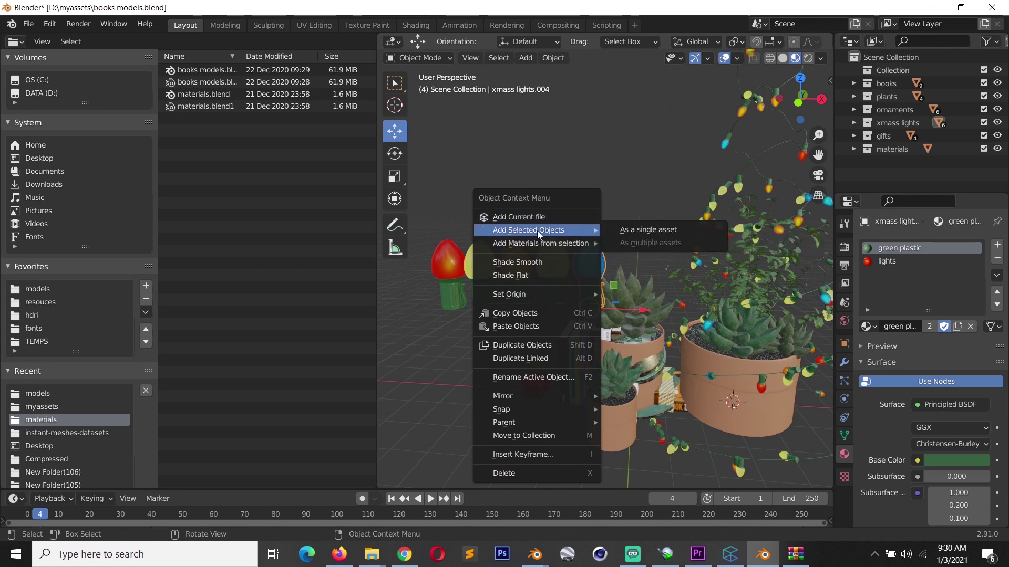
mouse_move(558, 242)
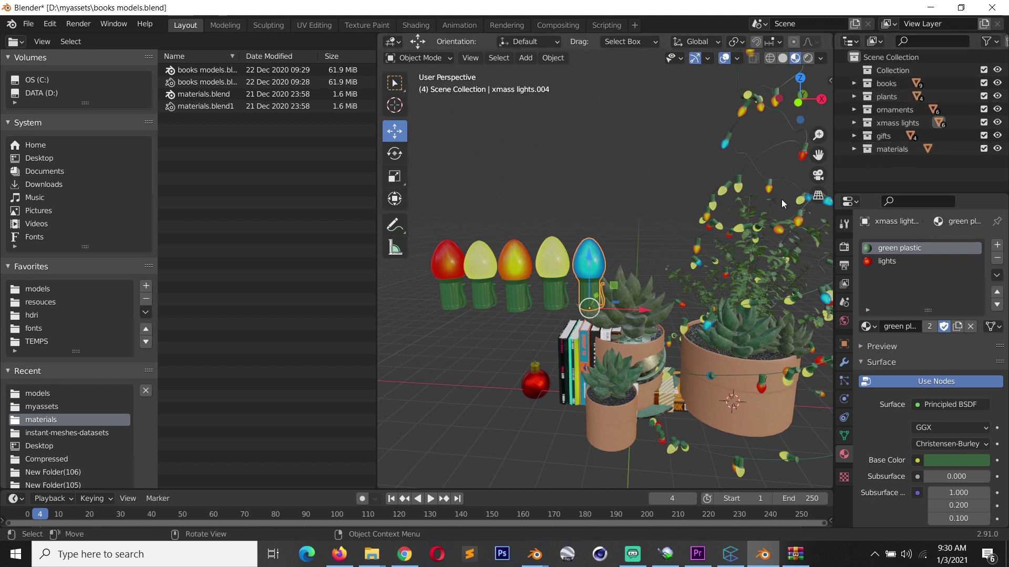
shift+middle_drag(781, 199, 598, 254)
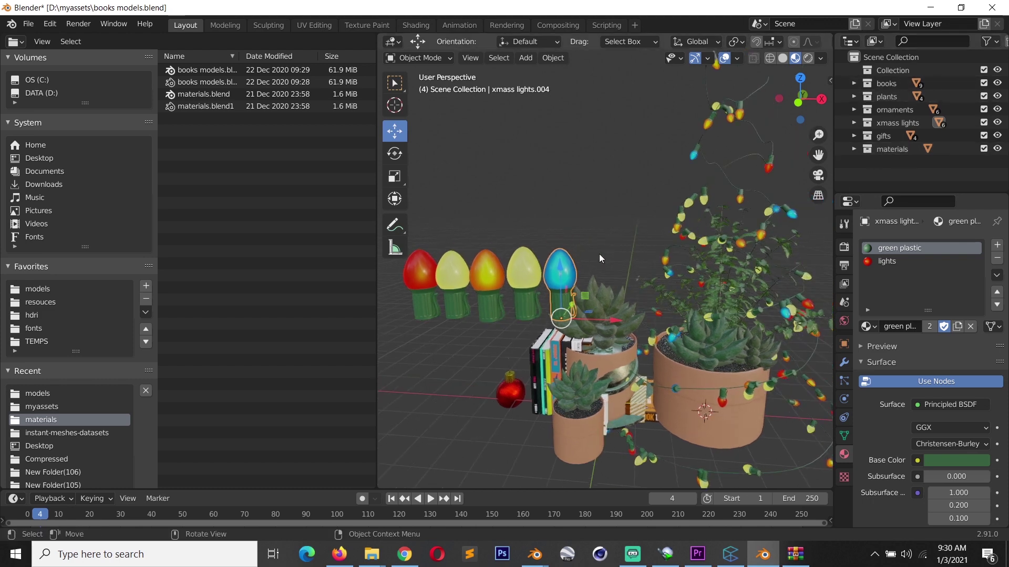
right_click(567, 260)
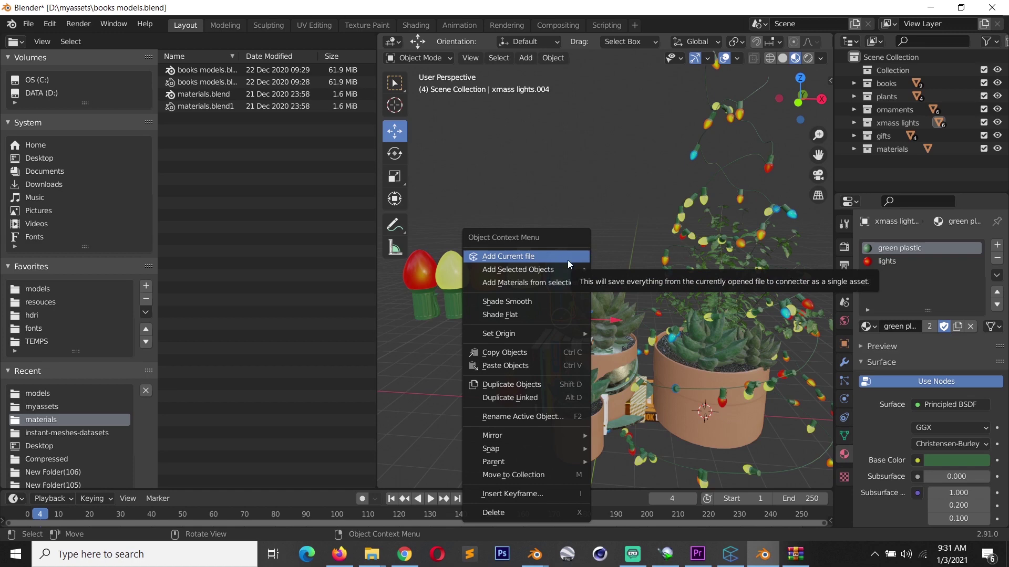
mouse_move(553, 269)
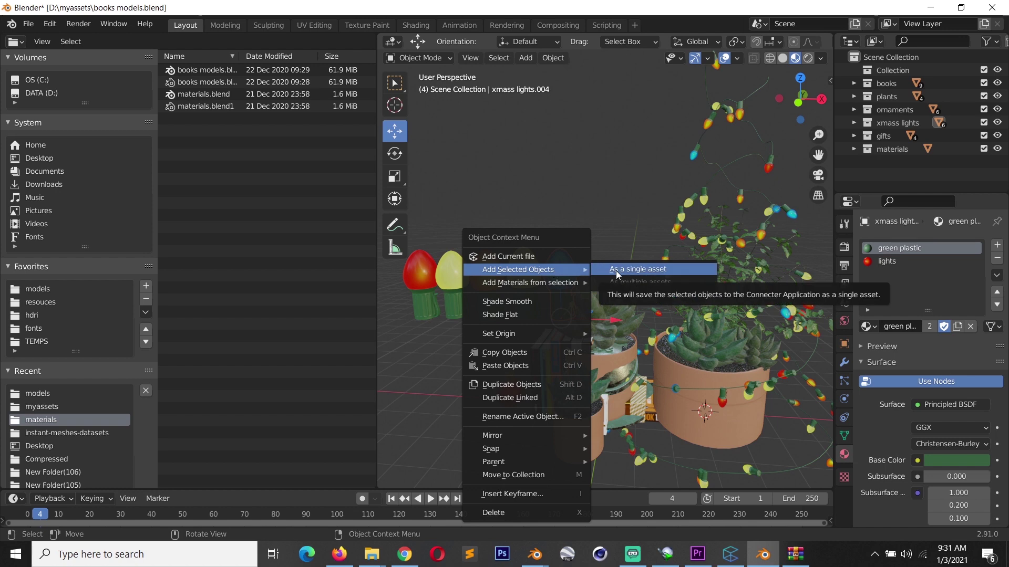
Step: Choose As a single asset, set Render Preview to Eevee, and confirm Add Asset
click(645, 272)
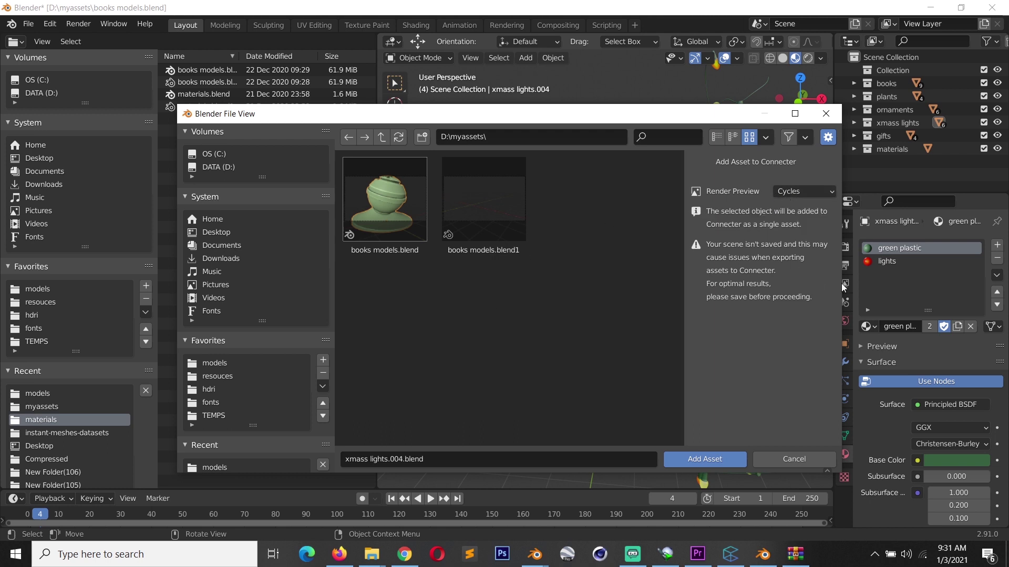
click(782, 192)
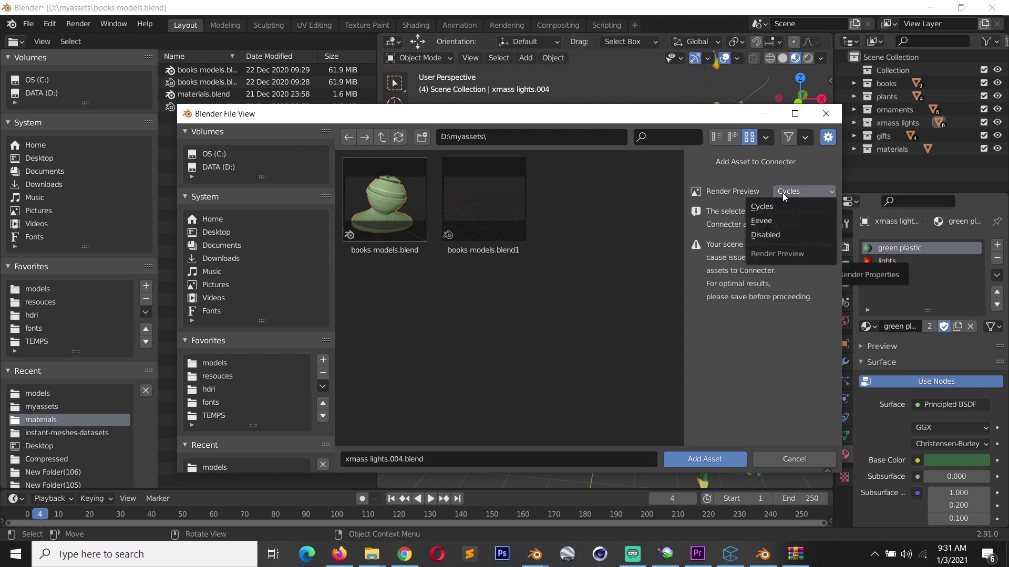
click(777, 222)
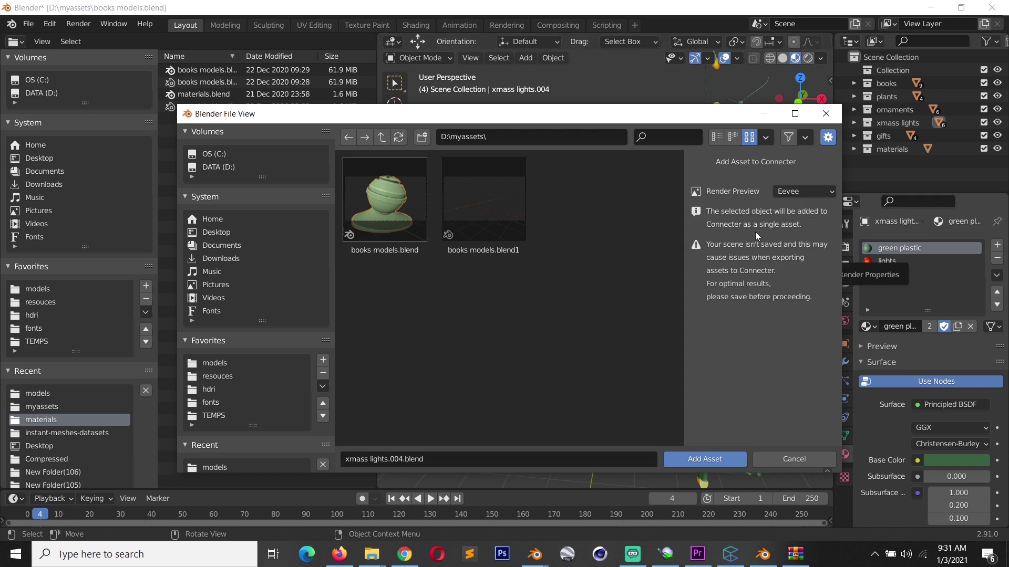
click(701, 460)
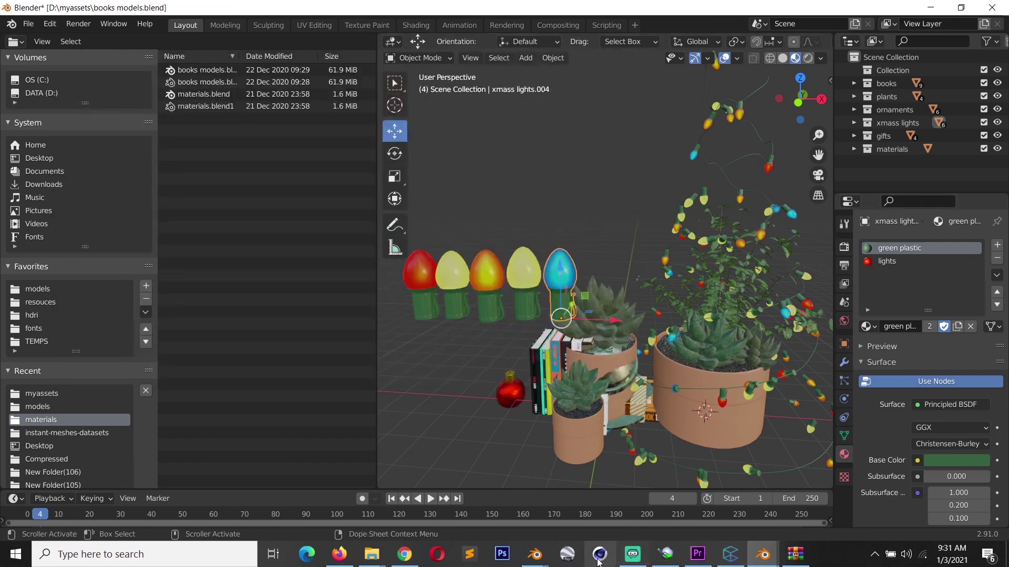
Step: Accept adding the myassets folder, then inspect the xmass lights.004 asset and its custom preview
click(729, 556)
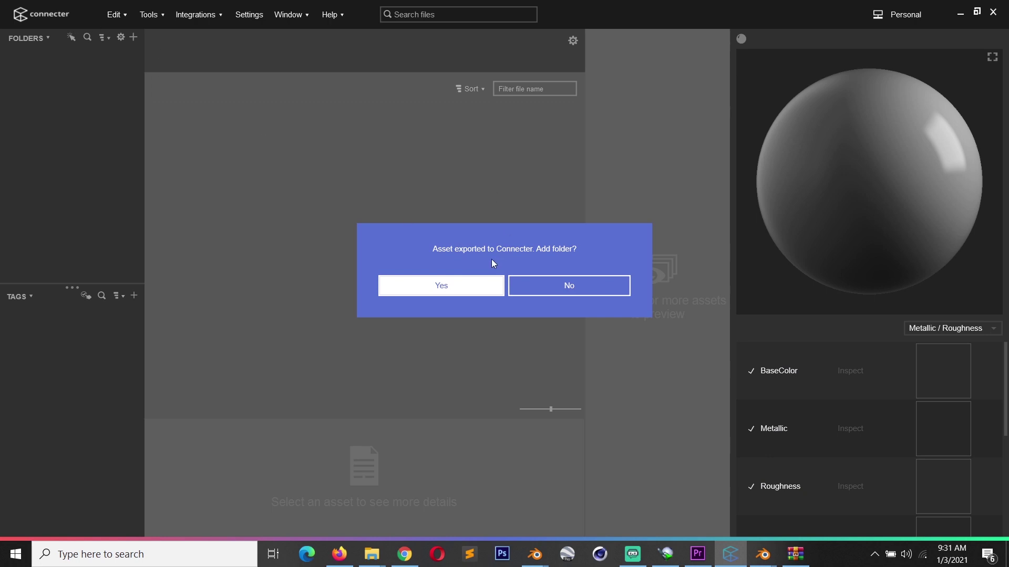
click(441, 285)
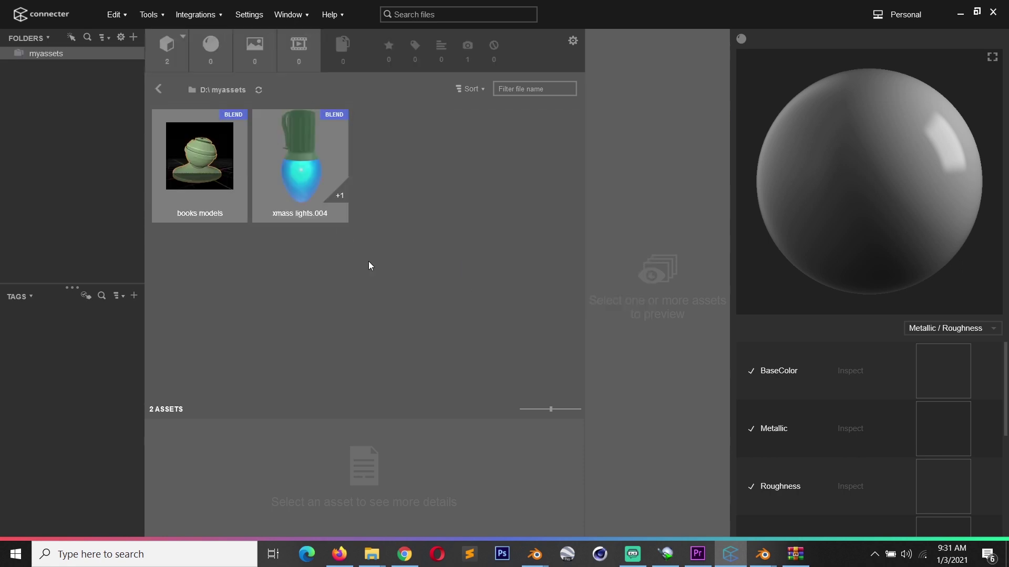
click(314, 207)
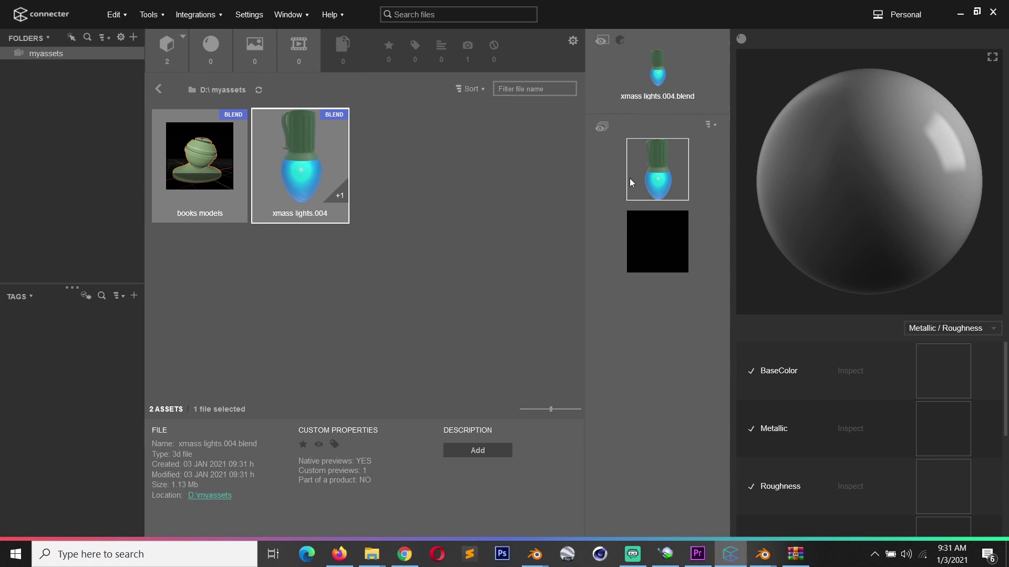
click(648, 171)
key(Escape)
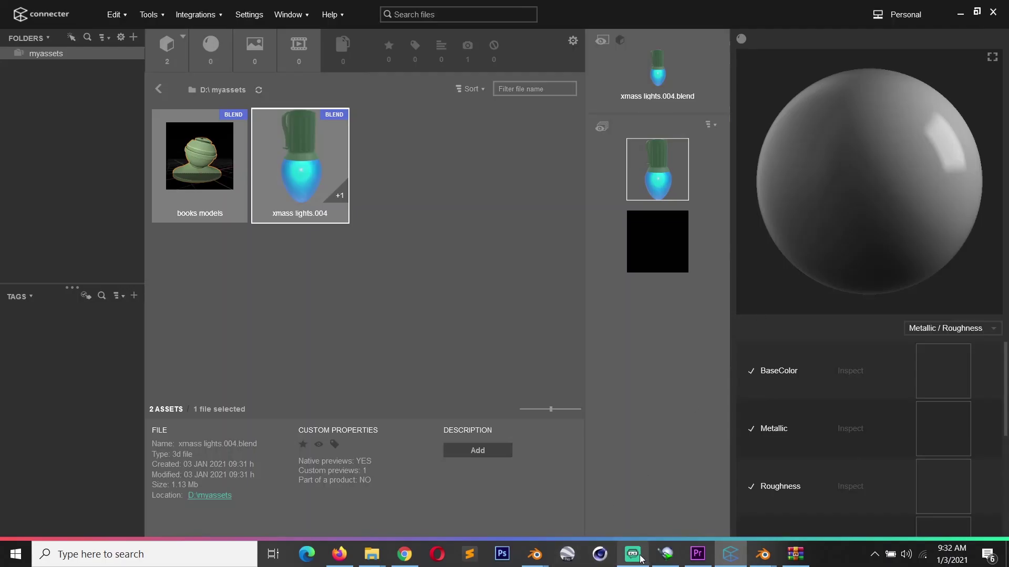
Step: Arrange Connecter and a smaller Blender window side by side with both visible
mouse_move(544, 558)
click(462, 499)
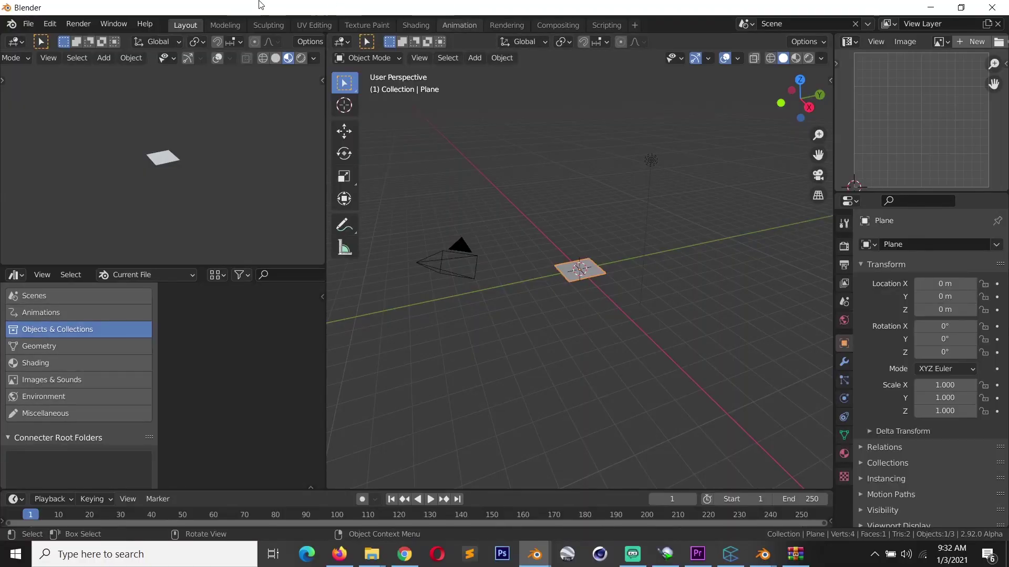
drag(396, 6, 433, 58)
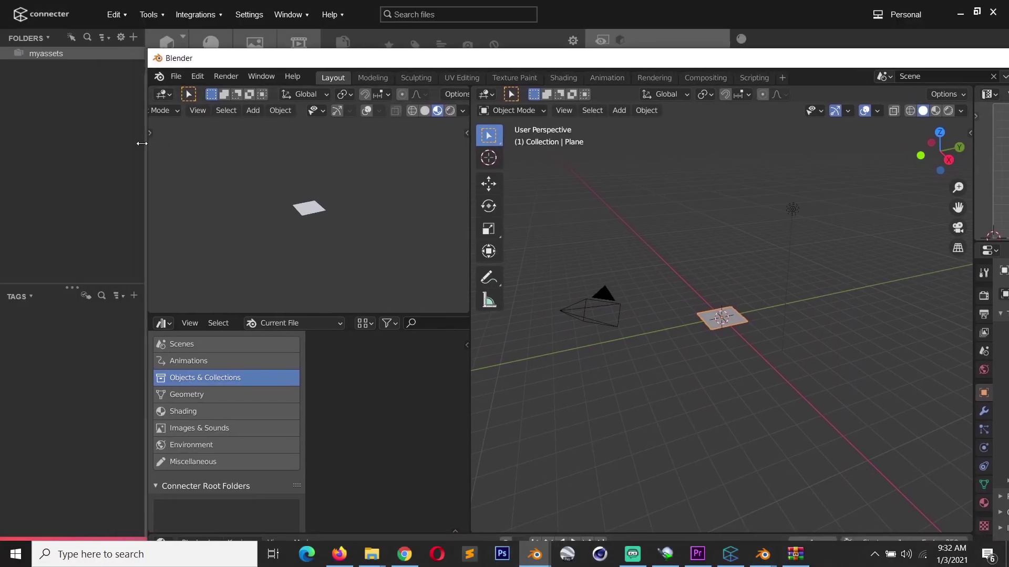
drag(142, 143, 202, 157)
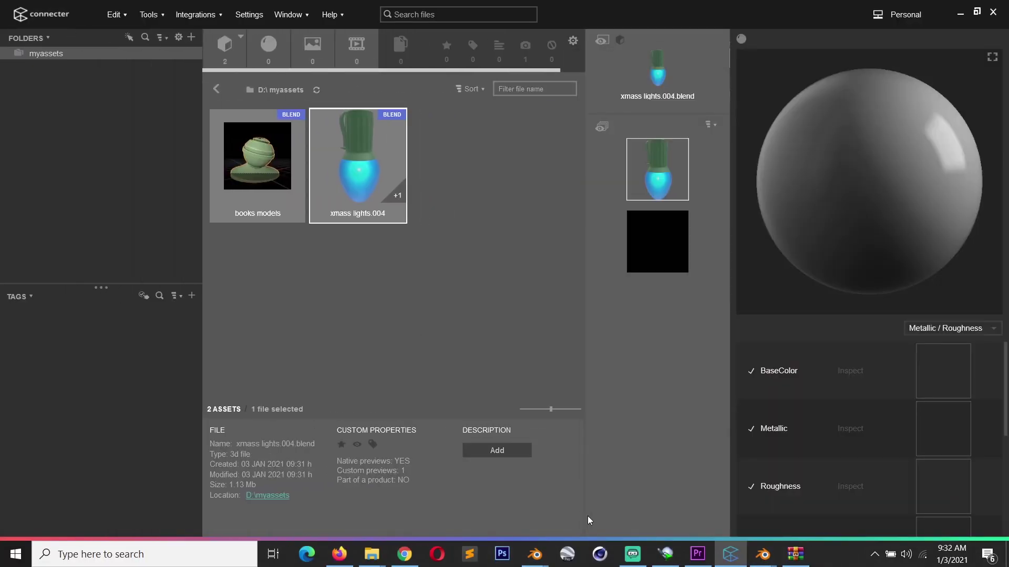
click(796, 554)
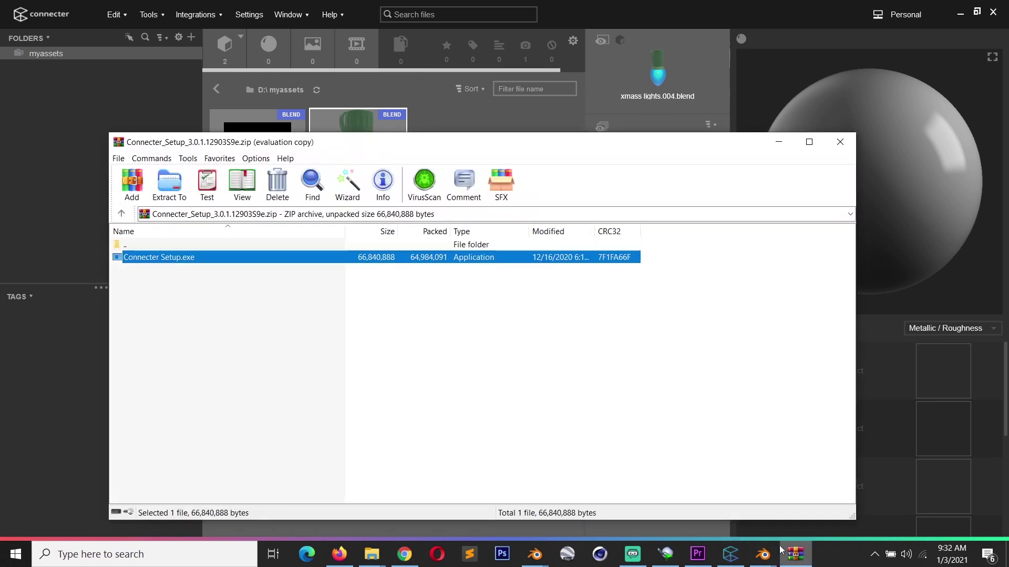
click(976, 33)
drag(1006, 118, 684, 118)
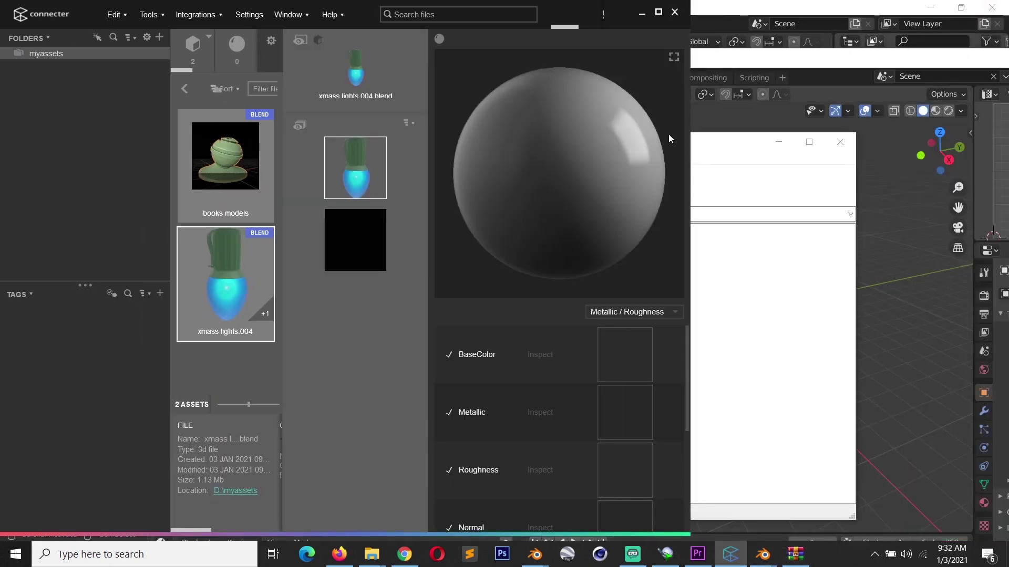
click(817, 70)
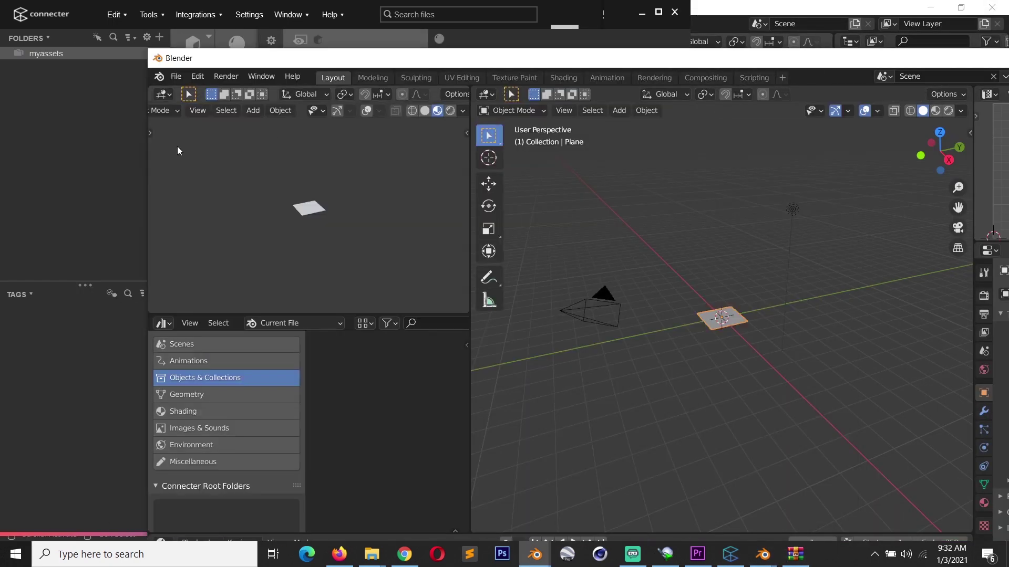
drag(149, 151, 576, 138)
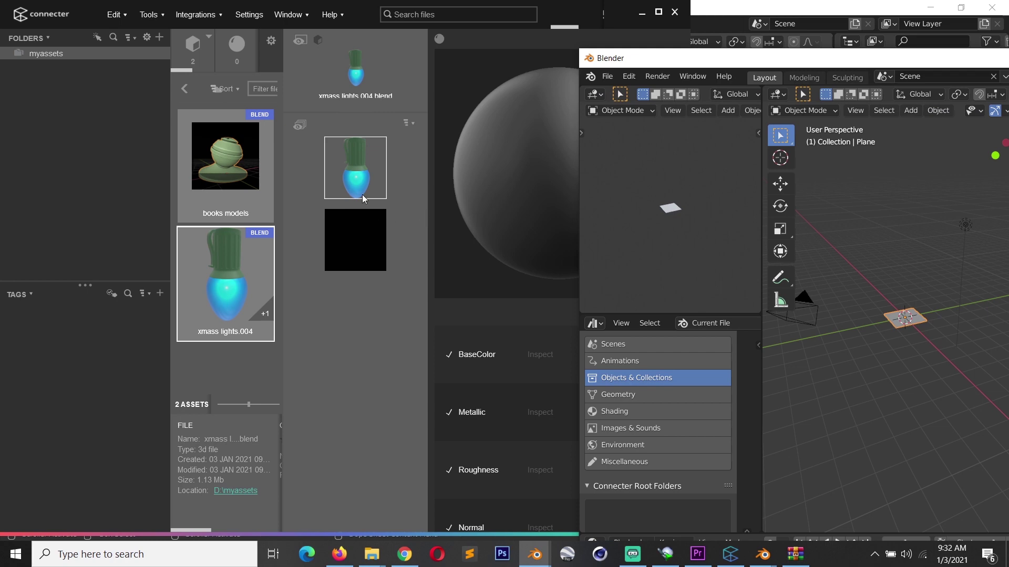
click(244, 281)
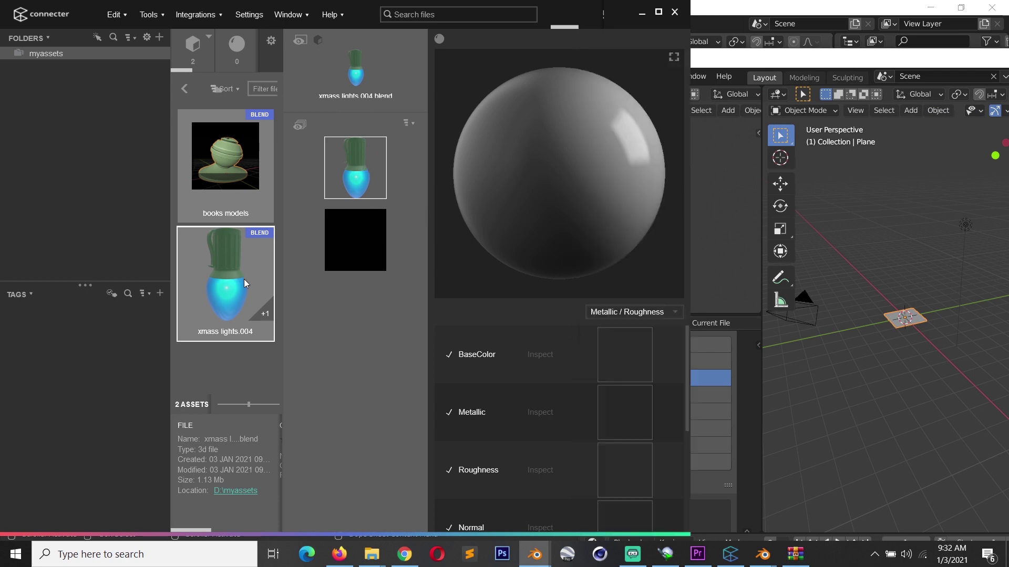
Step: Drop xmass lights into Blender's viewport with Link & Place > Objects, then maximize Blender
drag(223, 275, 875, 232)
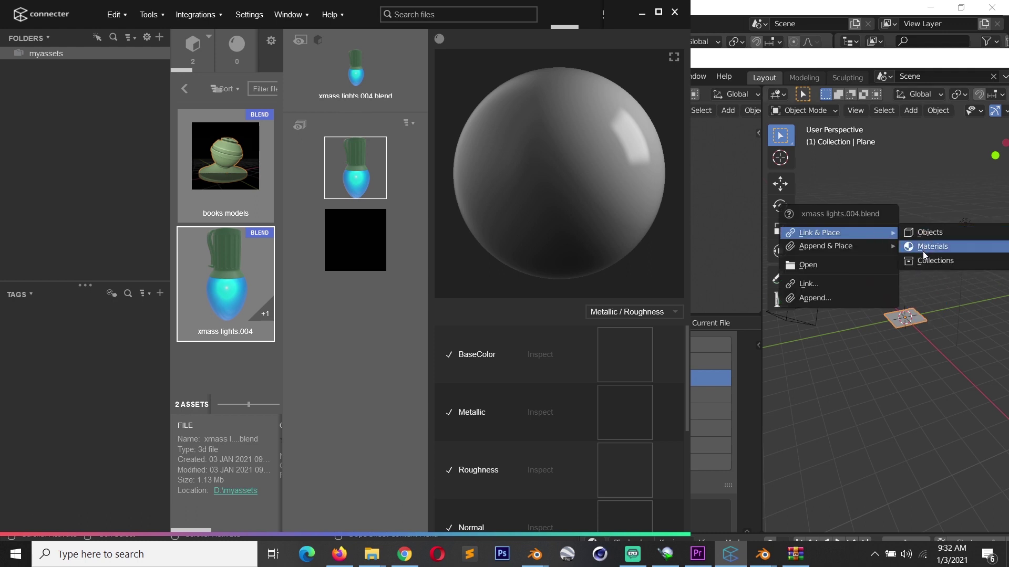
mouse_move(856, 232)
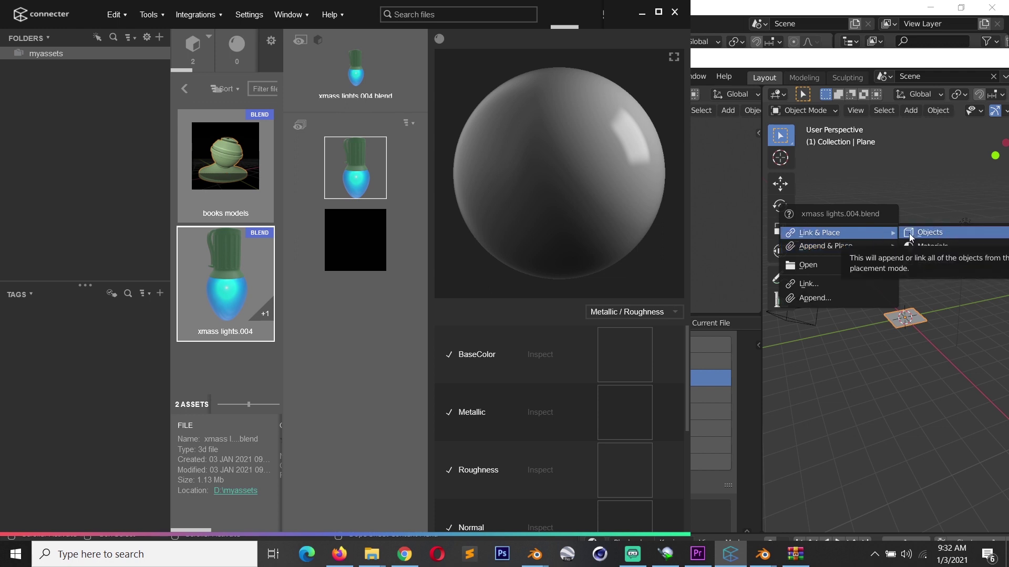
click(912, 235)
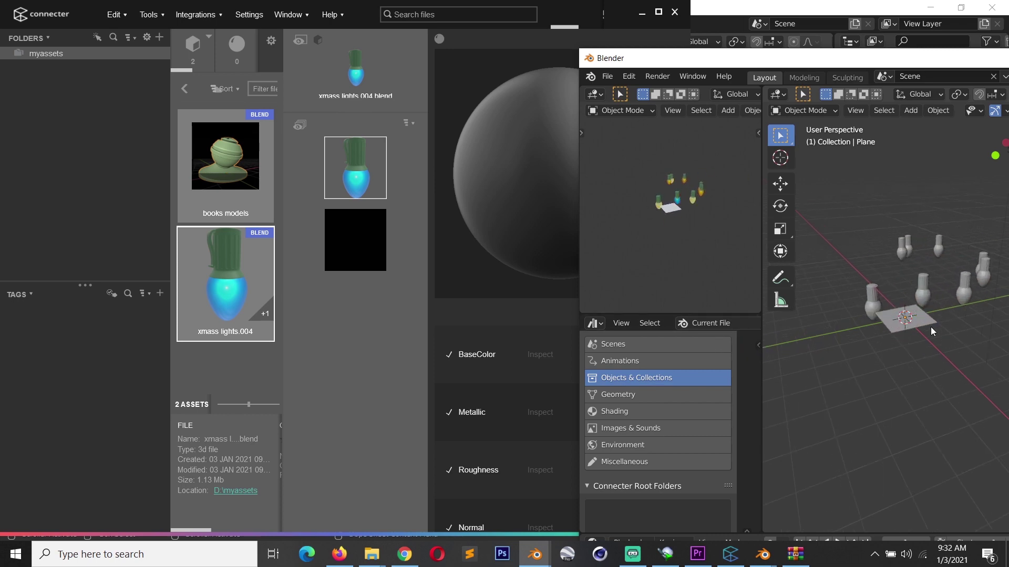
scroll(858, 325, up, 4)
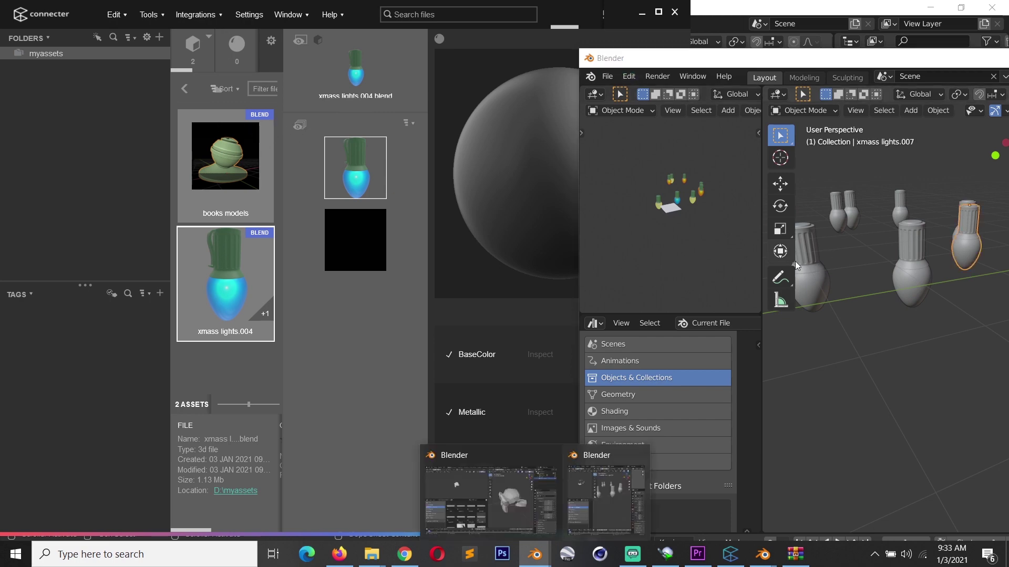
drag(794, 58, 480, 32)
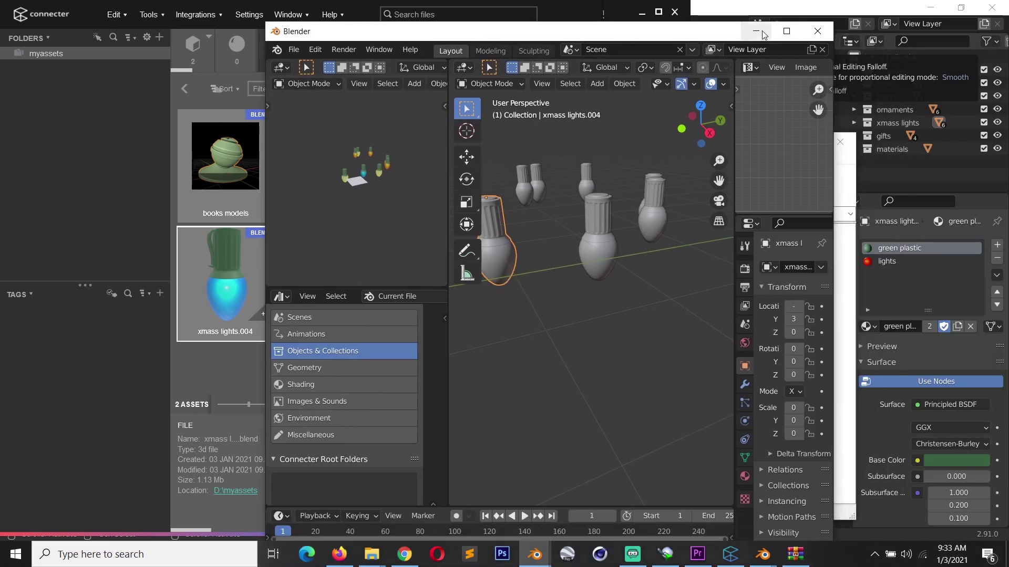
double_click(480, 32)
click(41, 45)
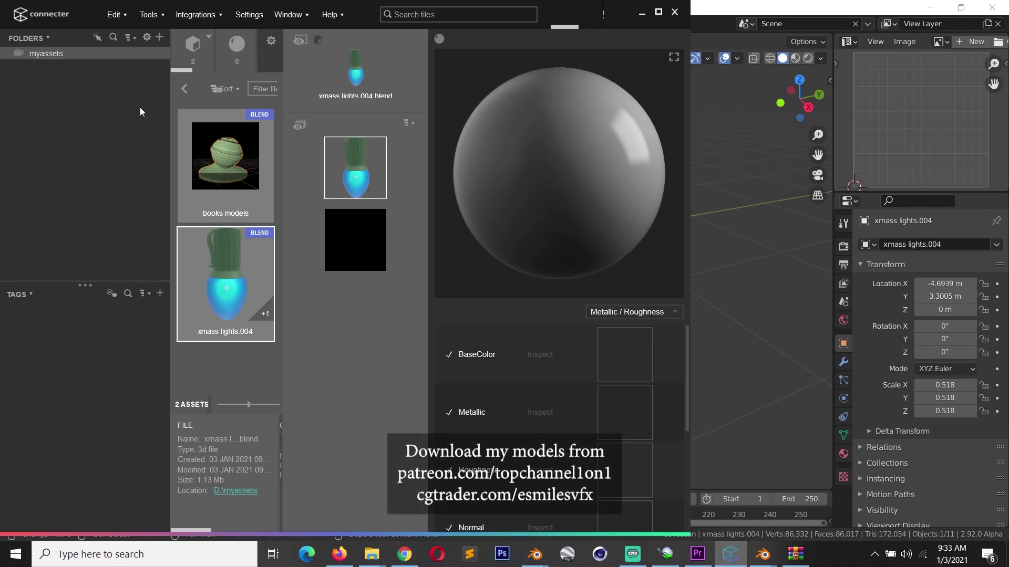
Step: Open File Explorer and go from the ethernet cable folder up to D:\models
key(super+e)
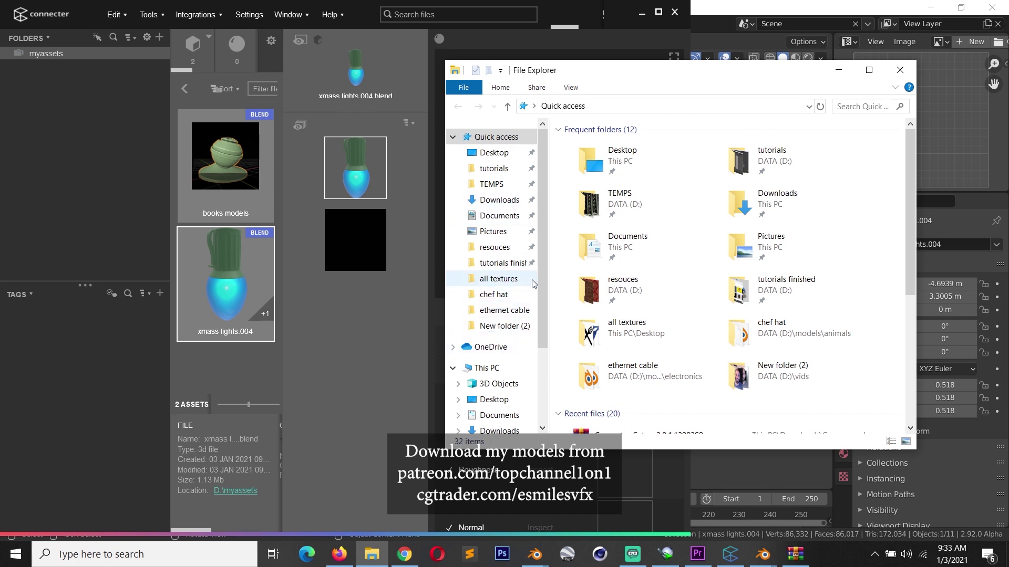
click(503, 310)
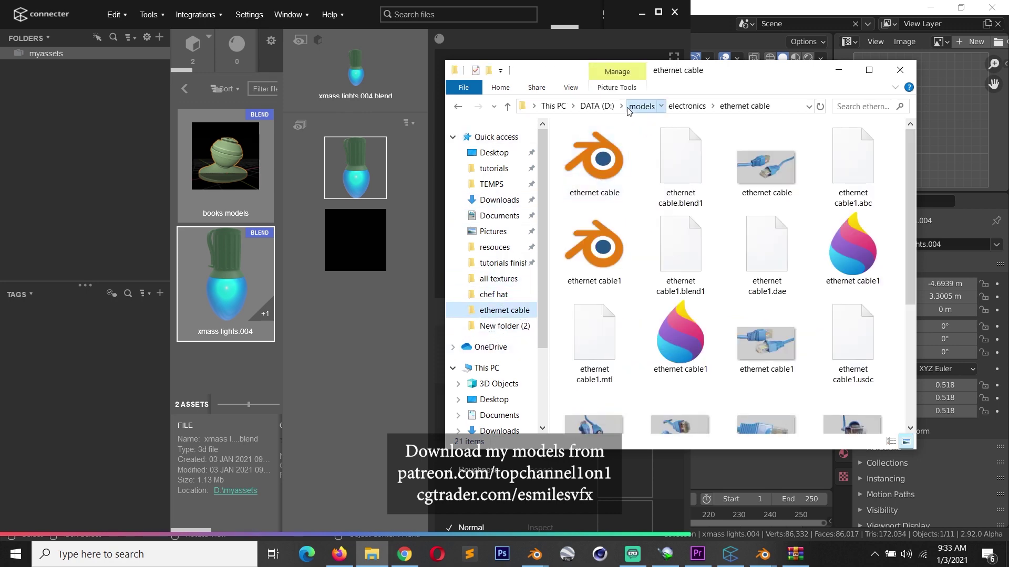
click(641, 106)
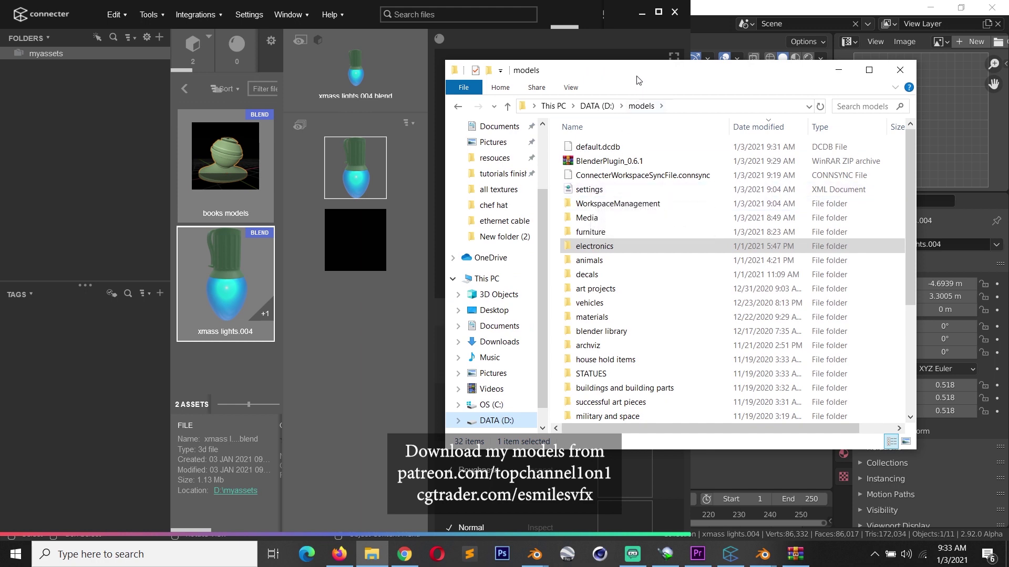
drag(638, 76, 581, 79)
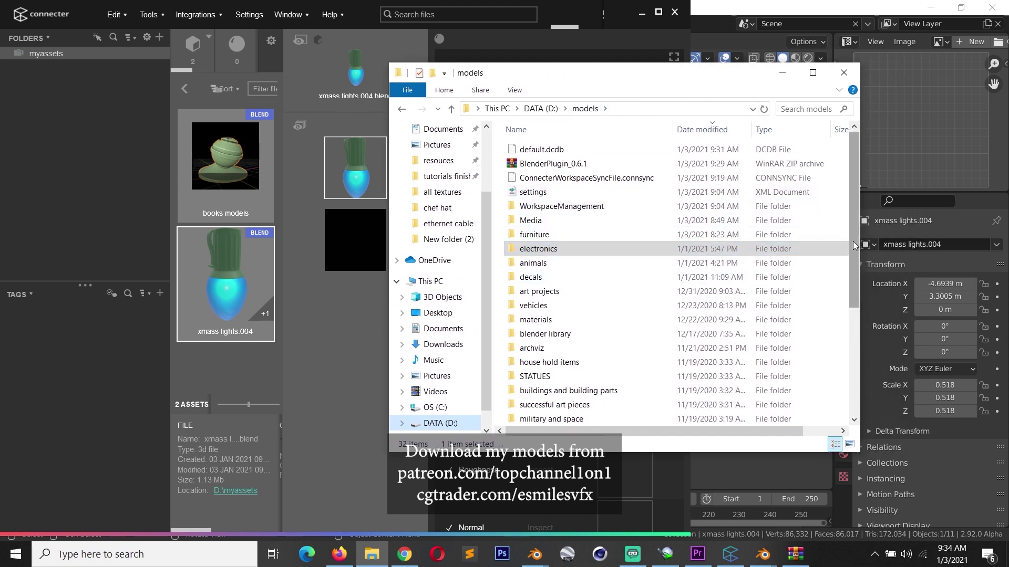
scroll(630, 220, down, 4)
scroll(630, 225, up, 4)
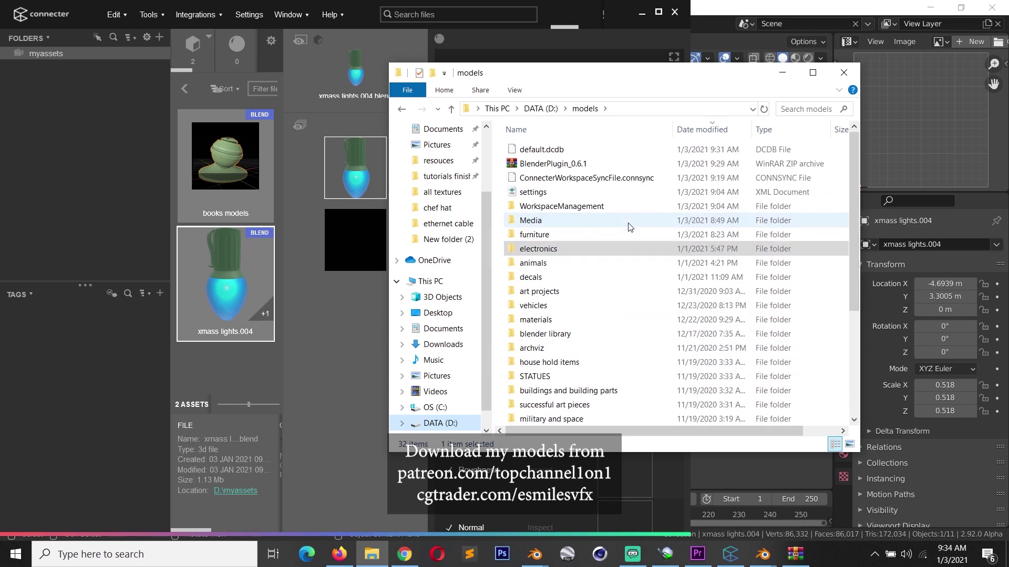
scroll(630, 227, down, 4)
click(122, 59)
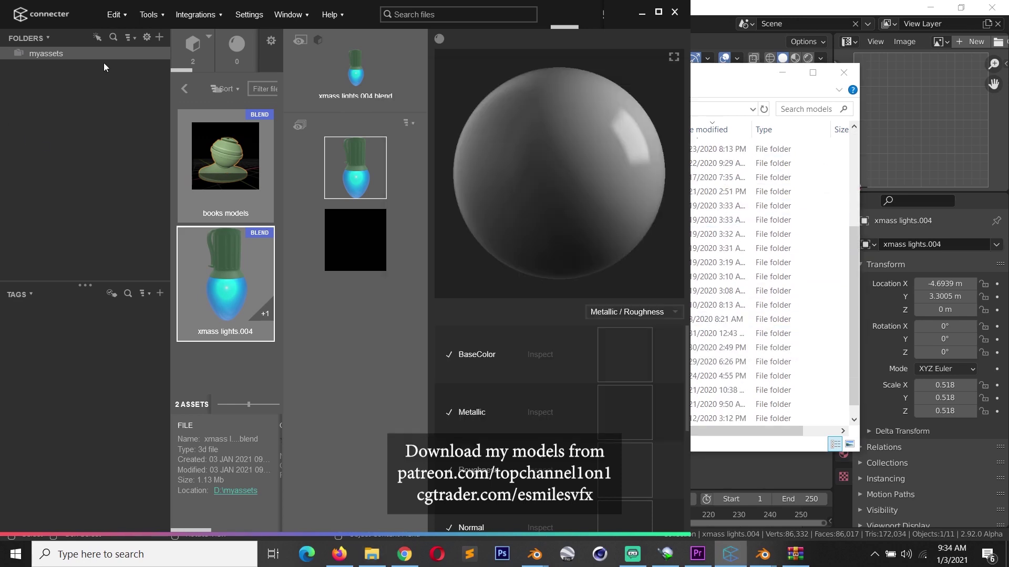
Step: Add D:\models as a library folder and expand it to show animals, decals, furniture, materials
click(159, 39)
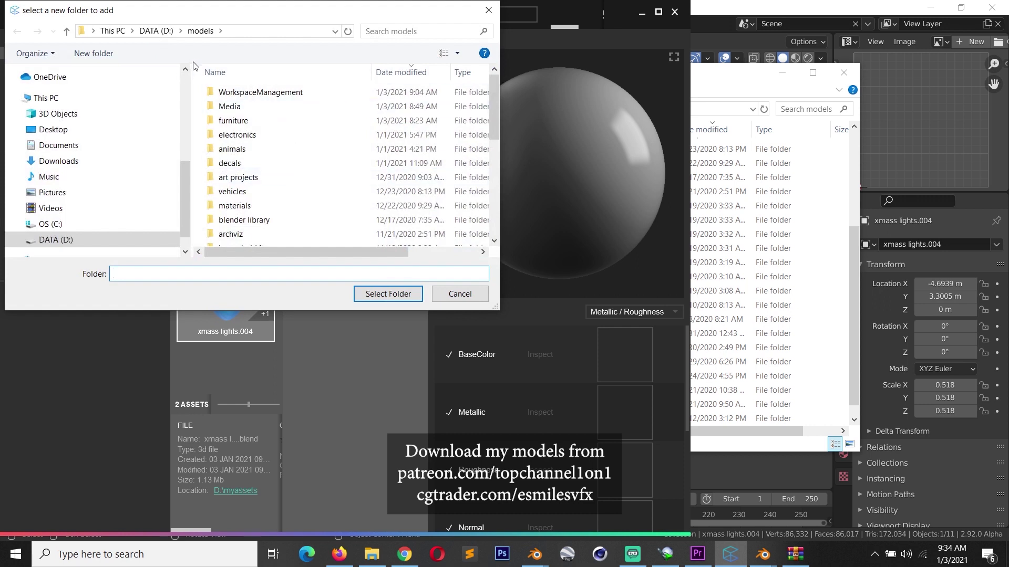
click(193, 33)
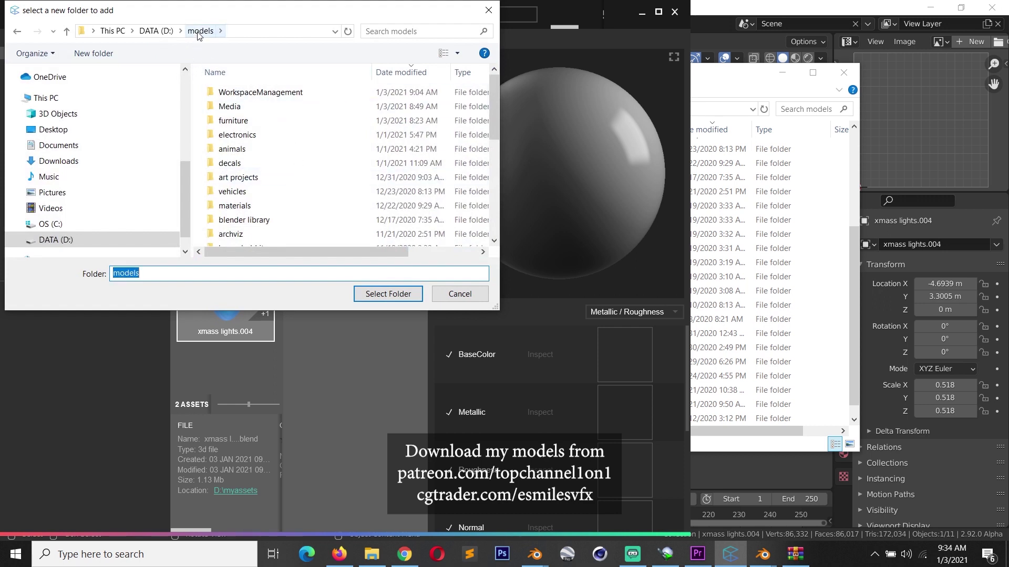
scroll(326, 151, down, 4)
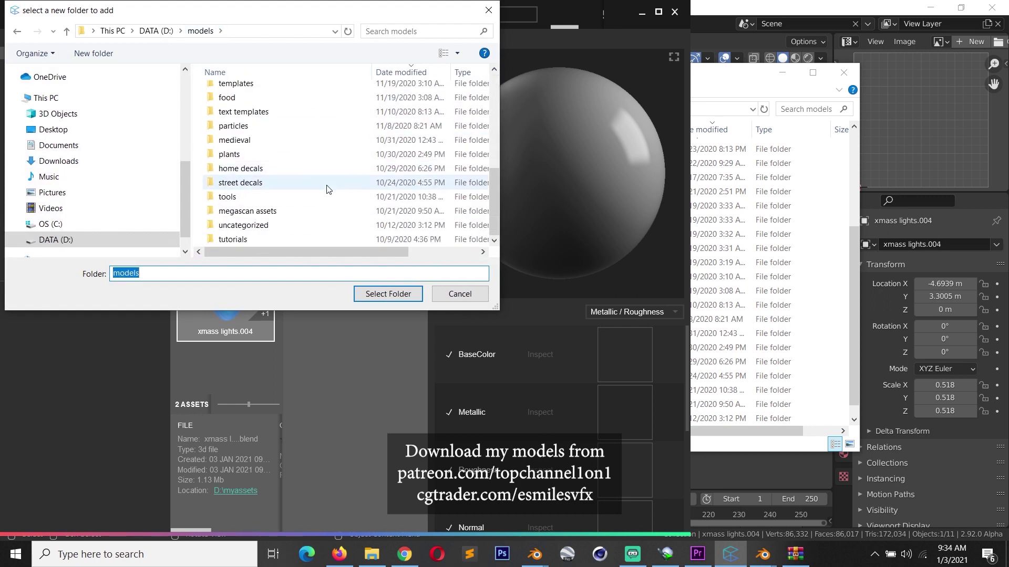
click(387, 293)
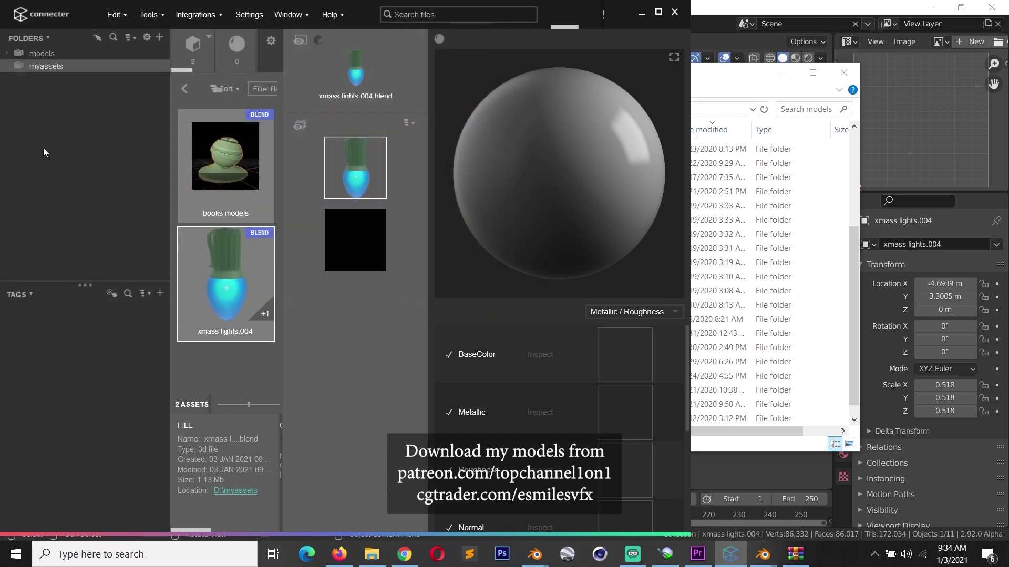
click(7, 54)
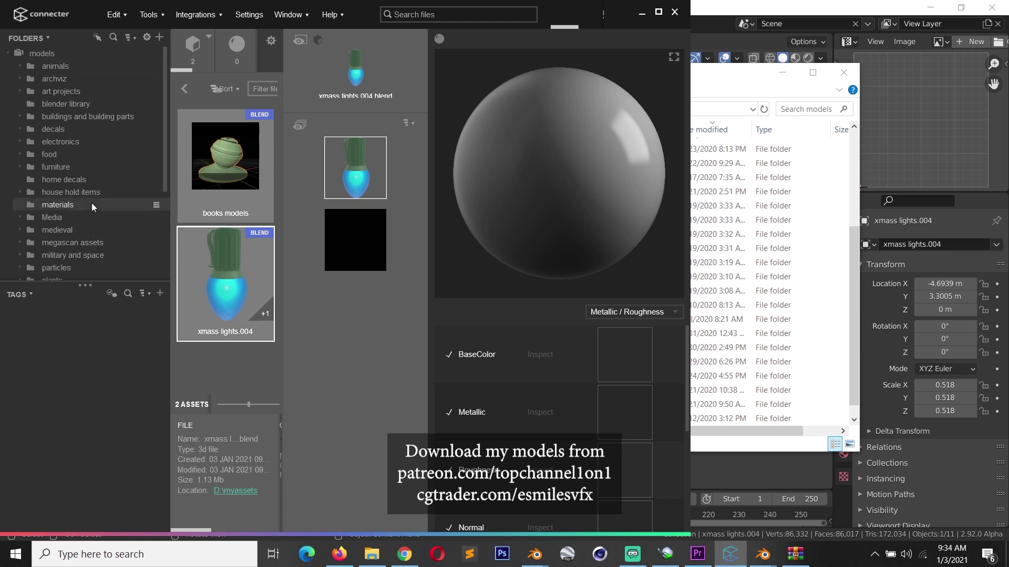
Step: Expand archviz and browse building parts, its windows.blend asset, and experimental
click(59, 78)
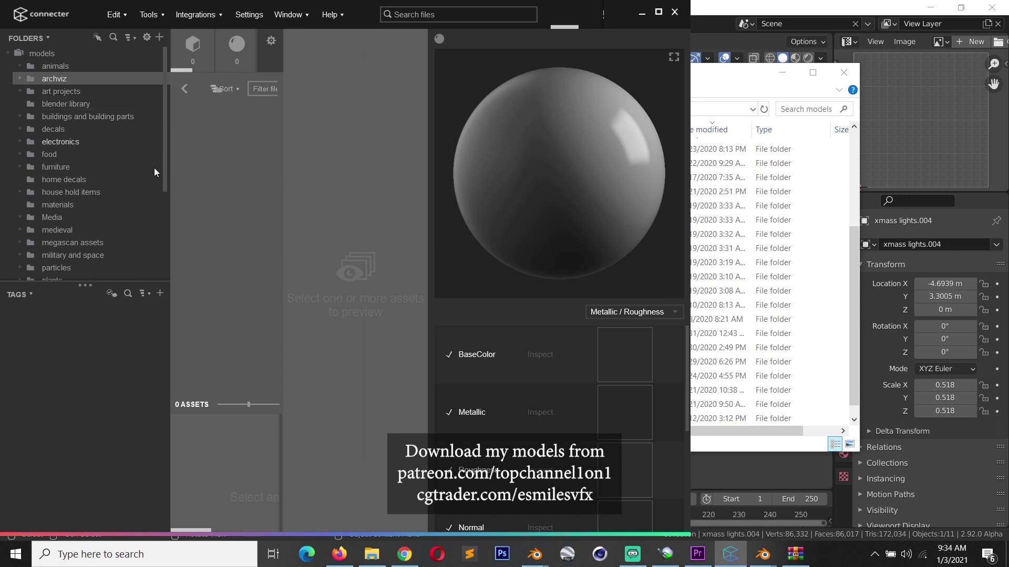
click(660, 13)
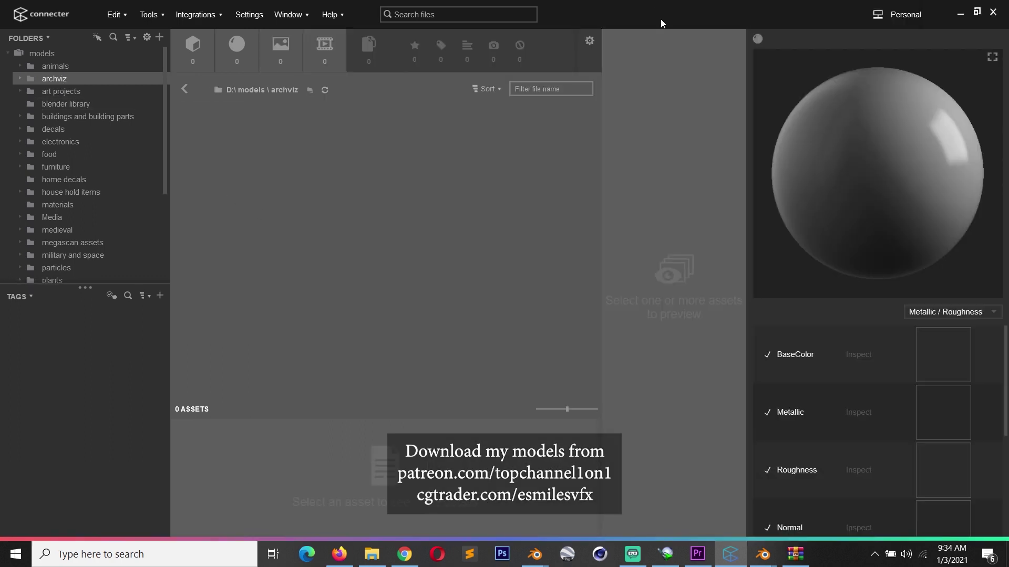
click(21, 78)
click(68, 92)
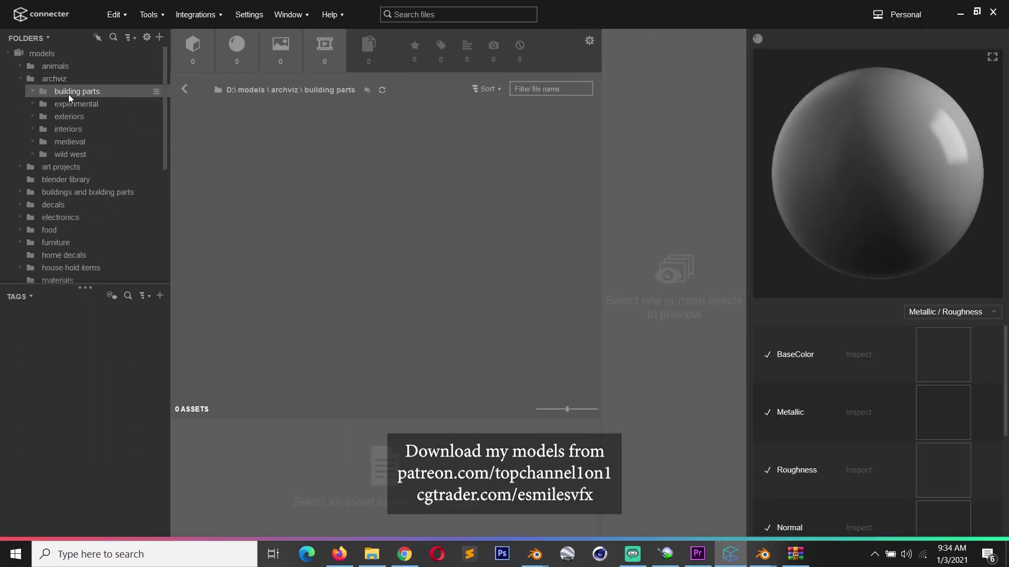
click(34, 92)
click(58, 109)
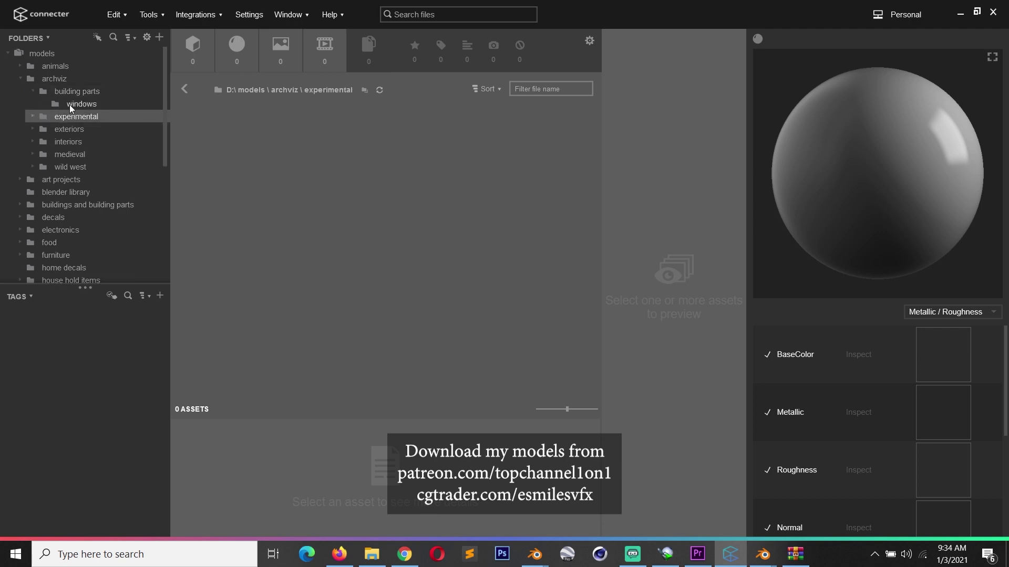
click(69, 104)
click(265, 199)
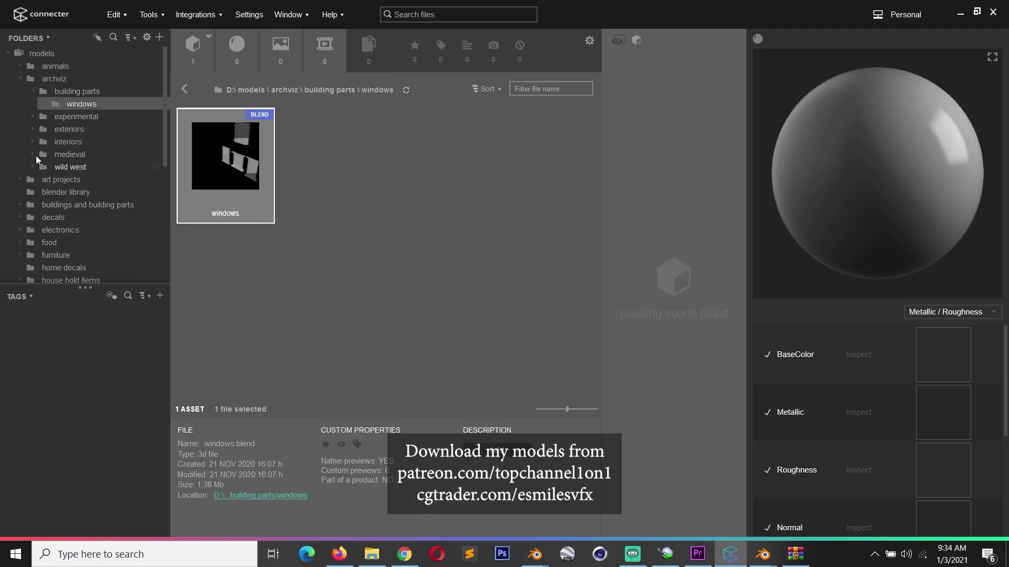
click(33, 117)
Step: Browse interiors and art interior, then open aechmodel vol- 1 chairs in a three-column grid
click(53, 155)
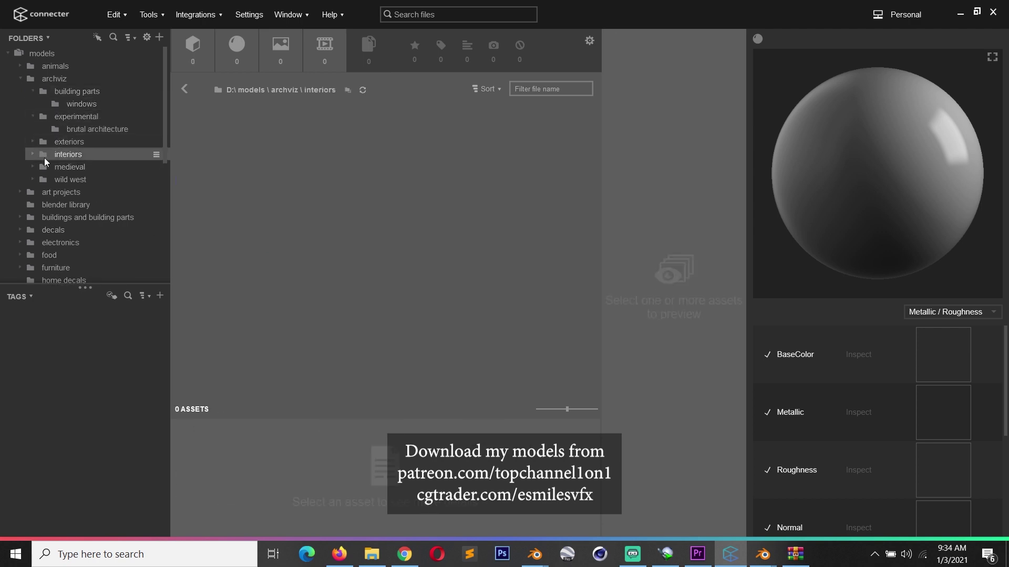
click(33, 154)
click(73, 167)
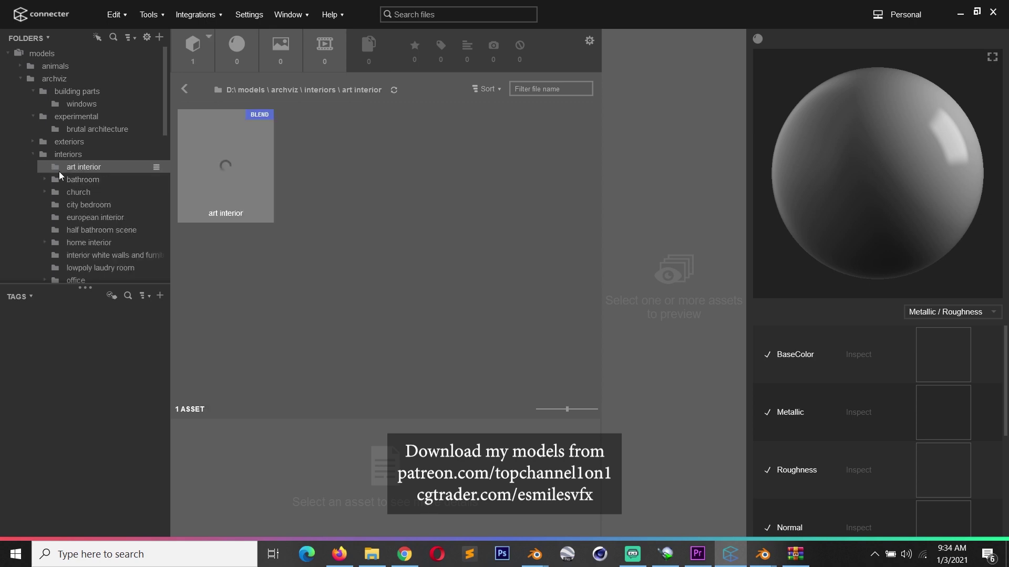
click(202, 171)
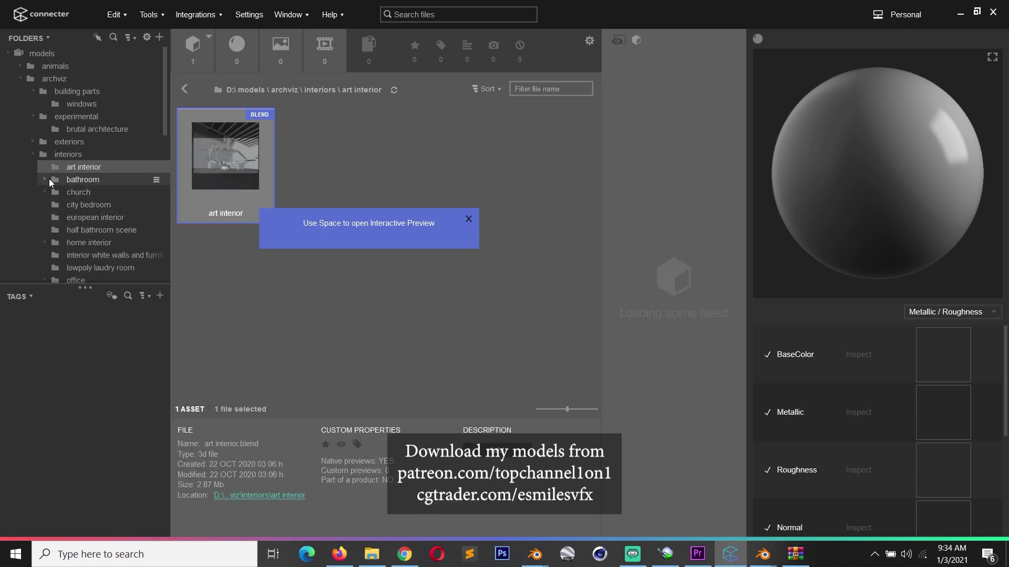
scroll(63, 188, down, 10)
click(63, 191)
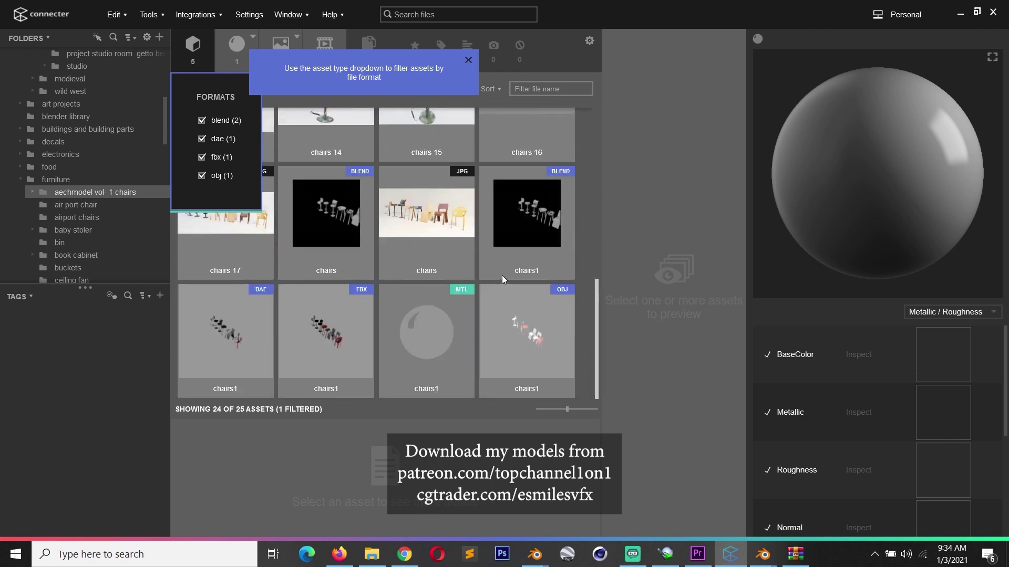
scroll(517, 271, up, 5)
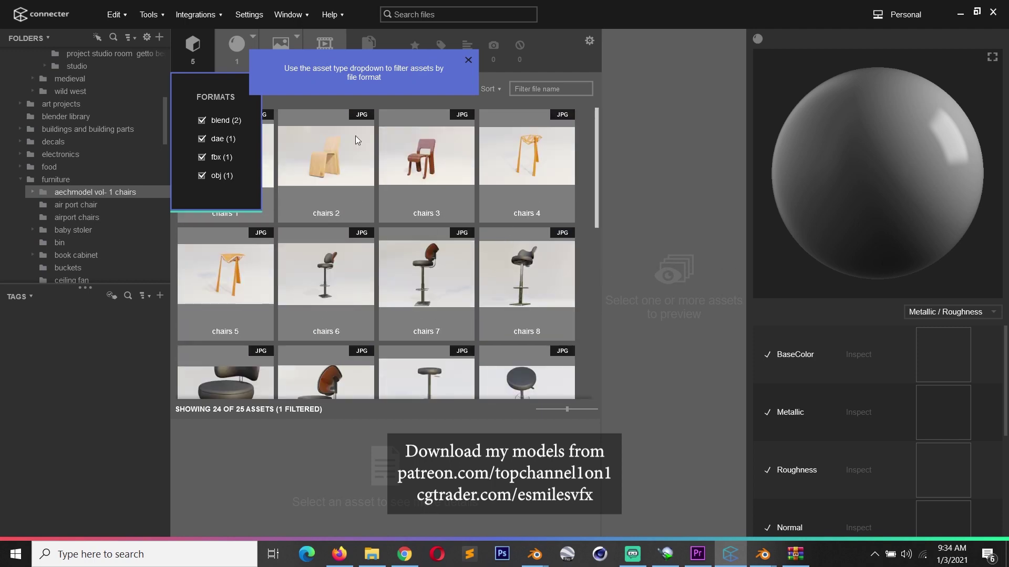
scroll(594, 188, down, 5)
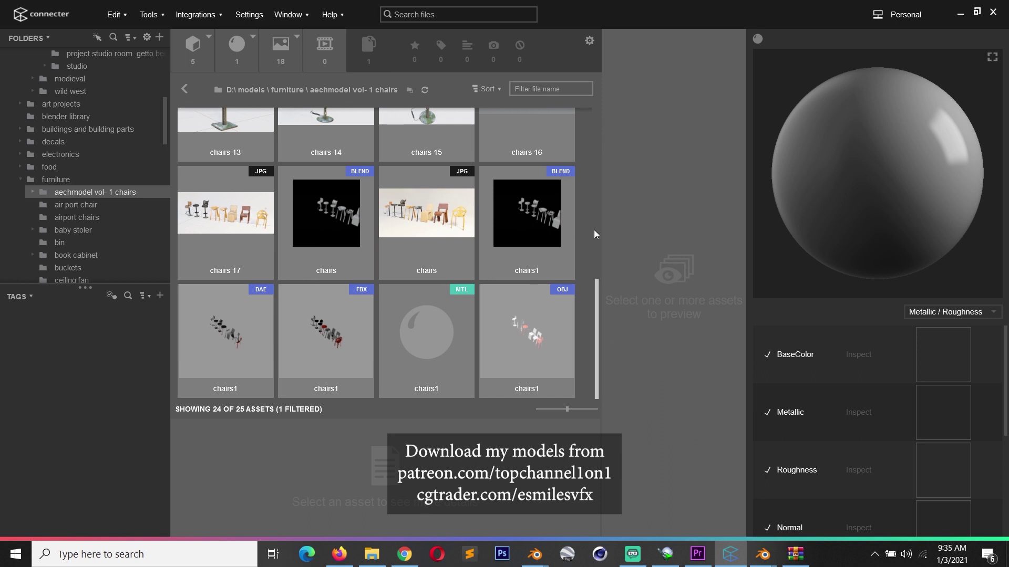
drag(603, 233, 563, 320)
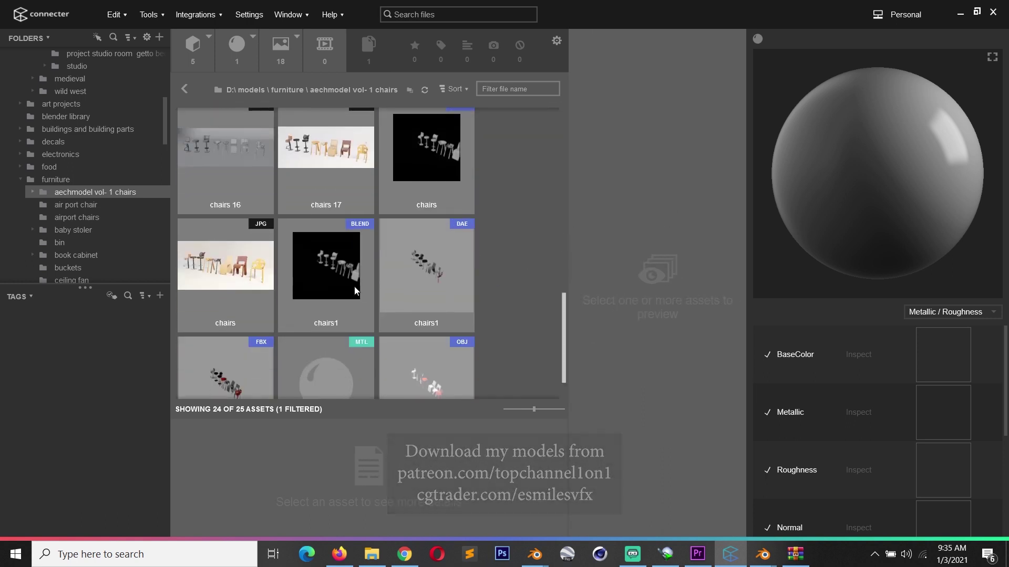
Step: Select chairs1.dae and rotate its 3D preview, including in the full-size viewer
click(285, 264)
click(388, 179)
scroll(399, 195, down, 1)
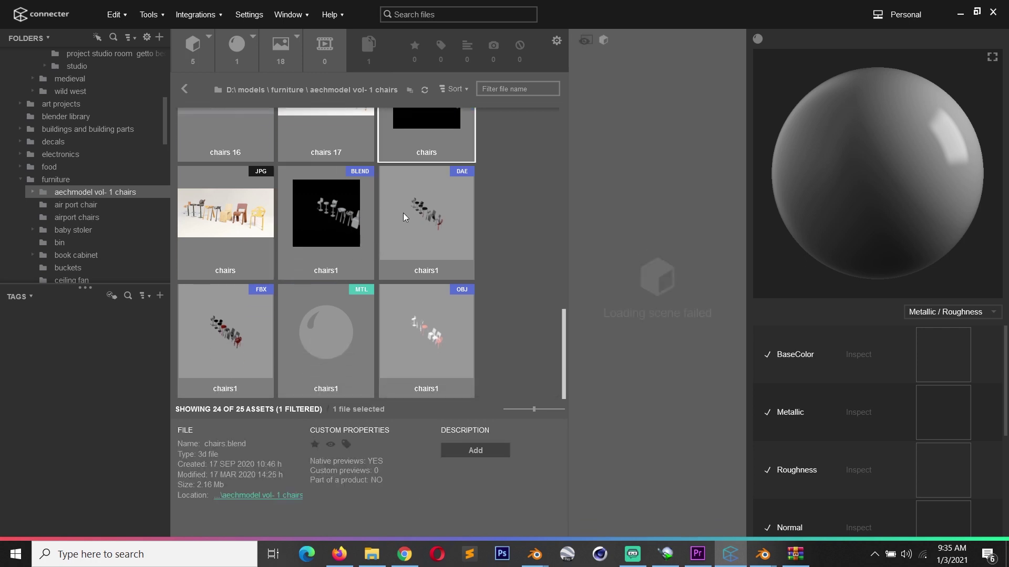
click(410, 208)
drag(648, 282, 656, 246)
scroll(647, 263, up, 3)
scroll(650, 268, down, 3)
click(726, 211)
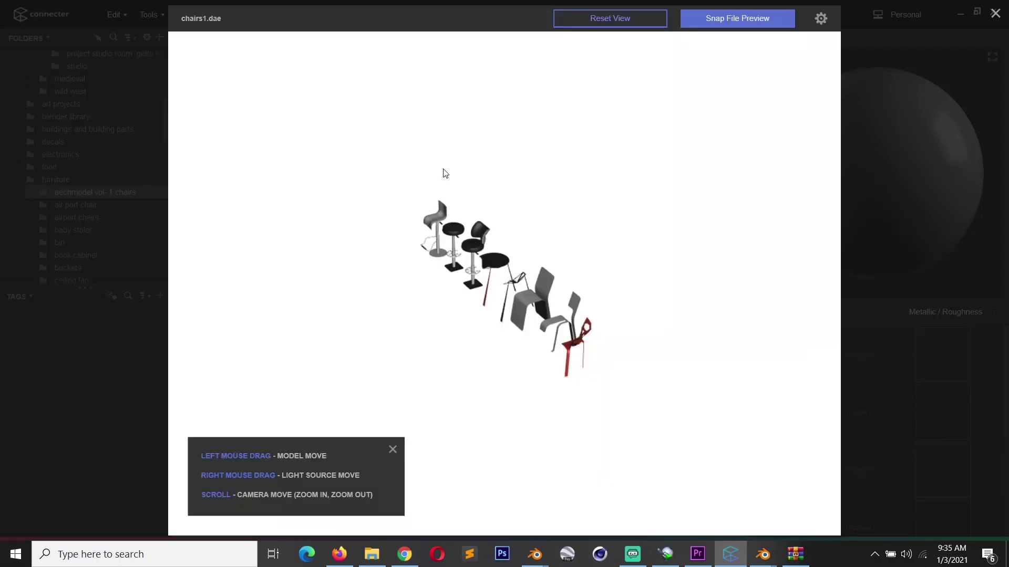
drag(443, 171, 569, 187)
scroll(631, 210, up, 3)
drag(650, 215, 401, 171)
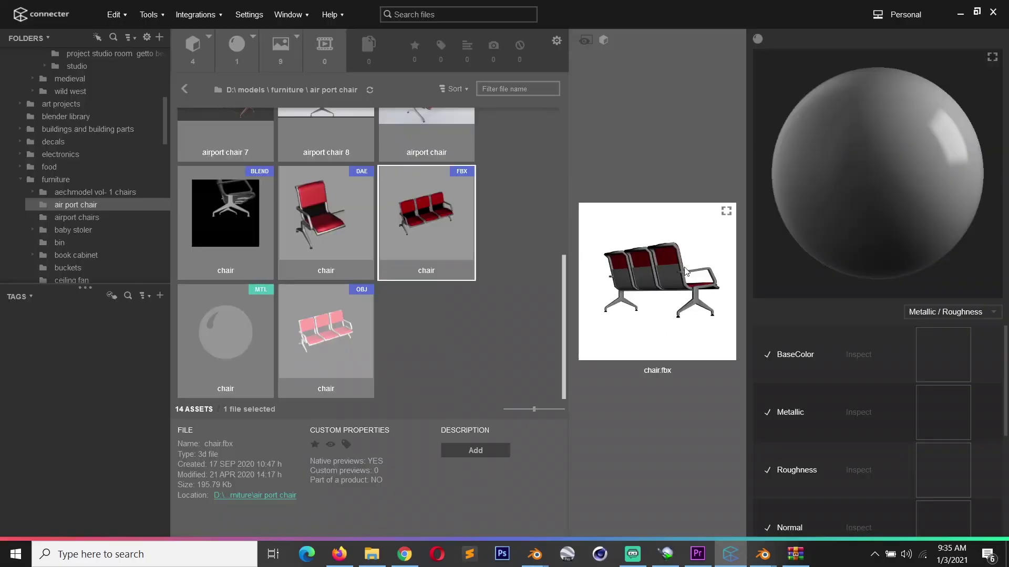
Step: Rotate the air port chair and baby stoler previews, then select baby stoler.blend
drag(684, 271, 560, 282)
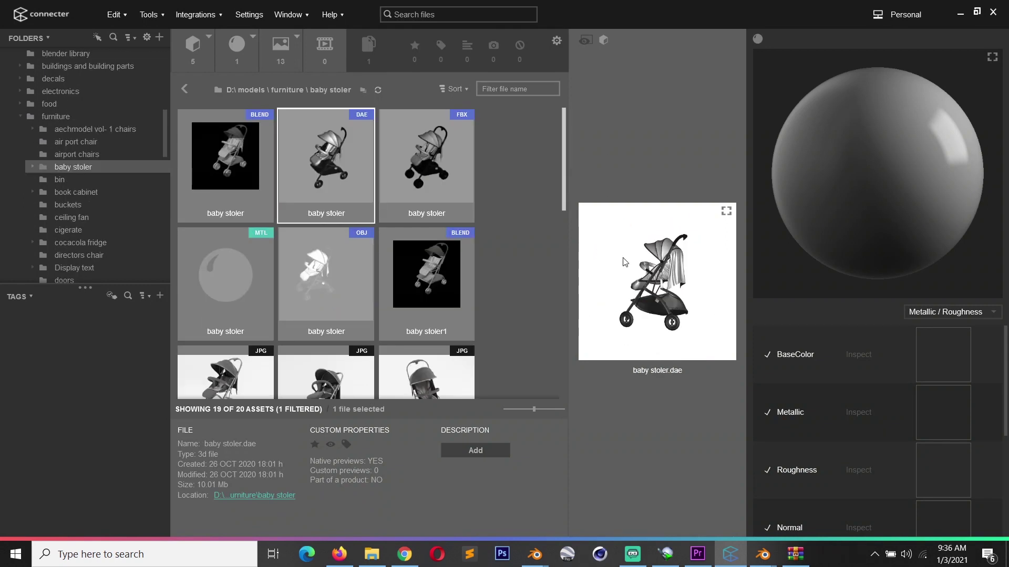
drag(624, 260, 601, 287)
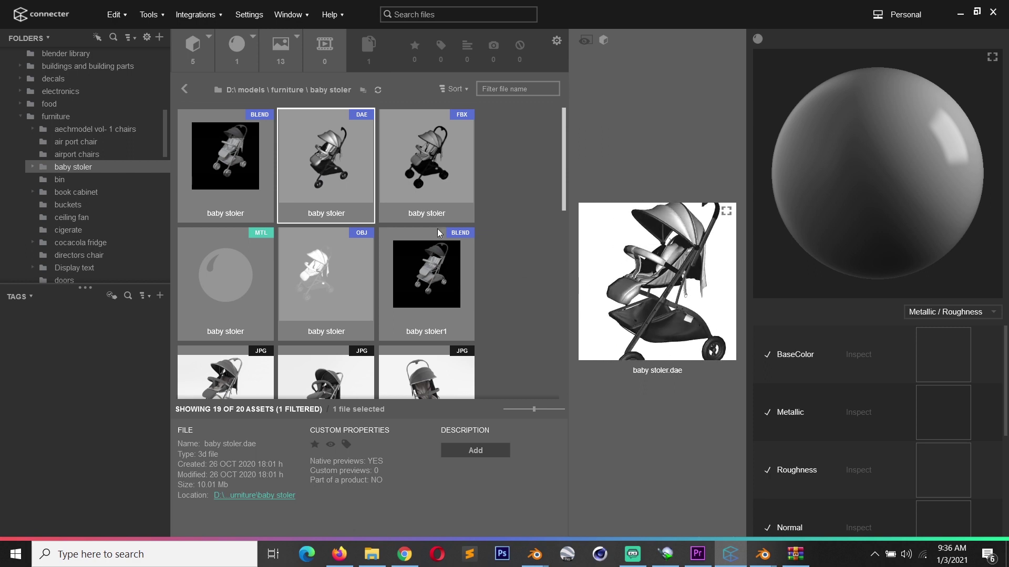
click(435, 188)
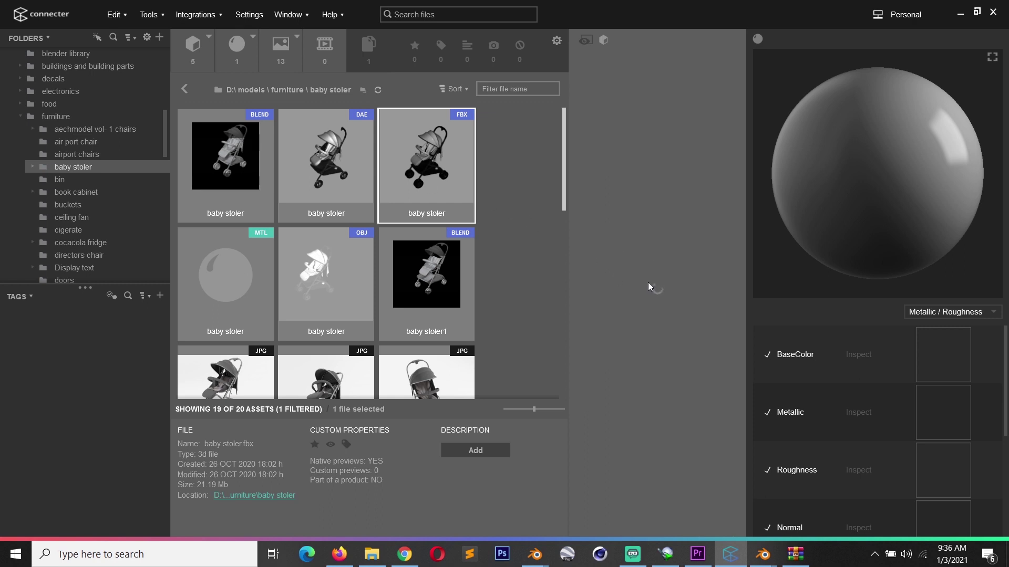
drag(648, 282, 602, 279)
scroll(251, 197, down, 5)
scroll(239, 194, up, 5)
scroll(227, 178, down, 8)
scroll(246, 191, up, 8)
click(228, 169)
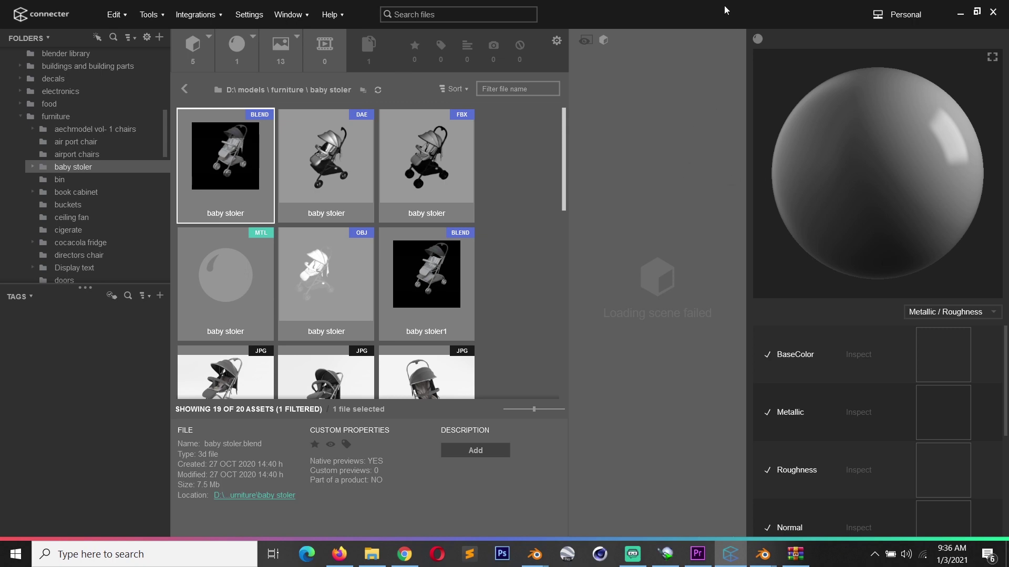
Step: Append baby stoler.blend objects via Append & Place > Objects and turn off the mirror's X axis
drag(718, 4, 336, 360)
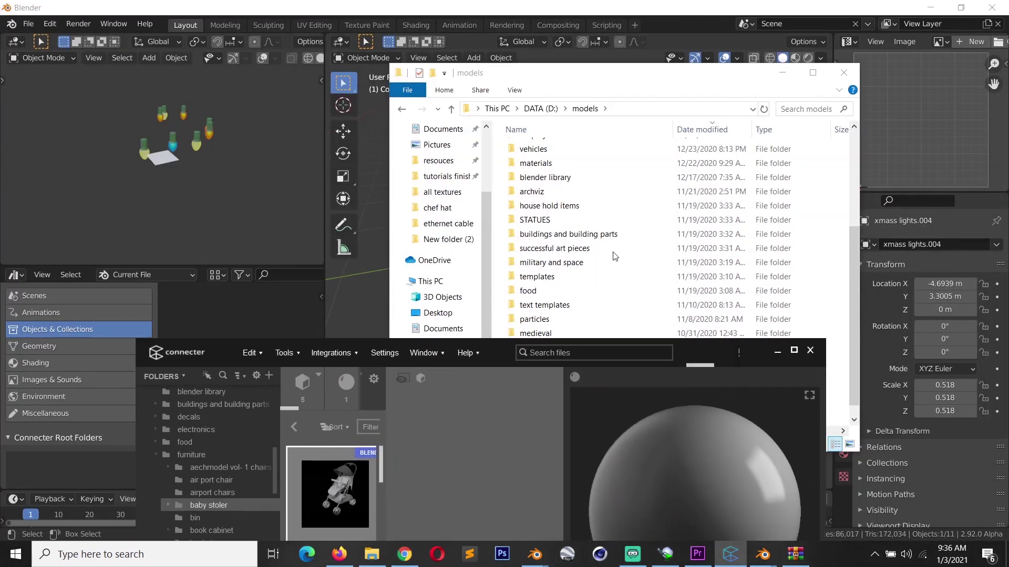
click(794, 73)
drag(334, 494, 525, 175)
mouse_move(525, 174)
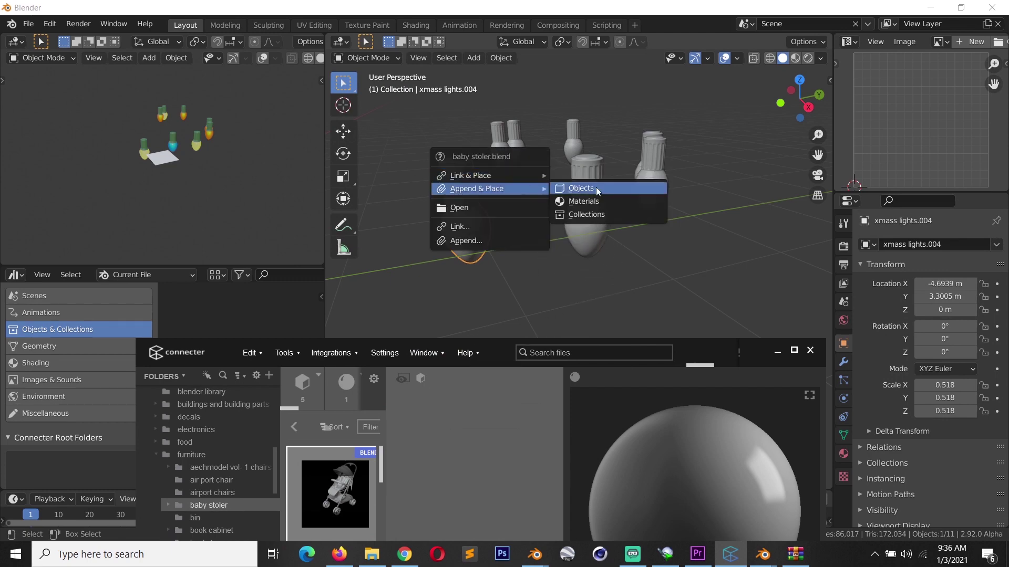
click(596, 187)
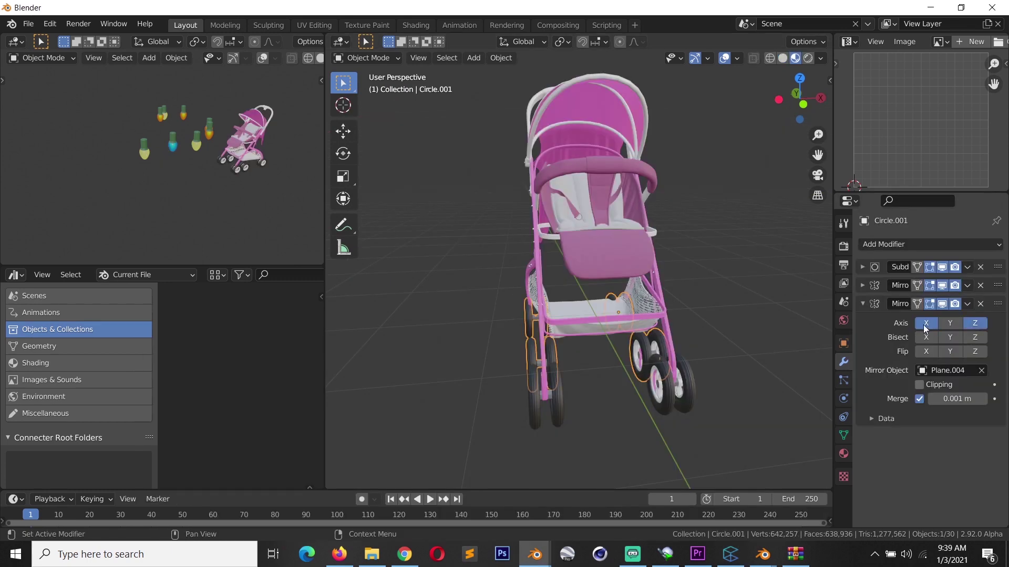
click(924, 323)
middle_drag(439, 327, 494, 281)
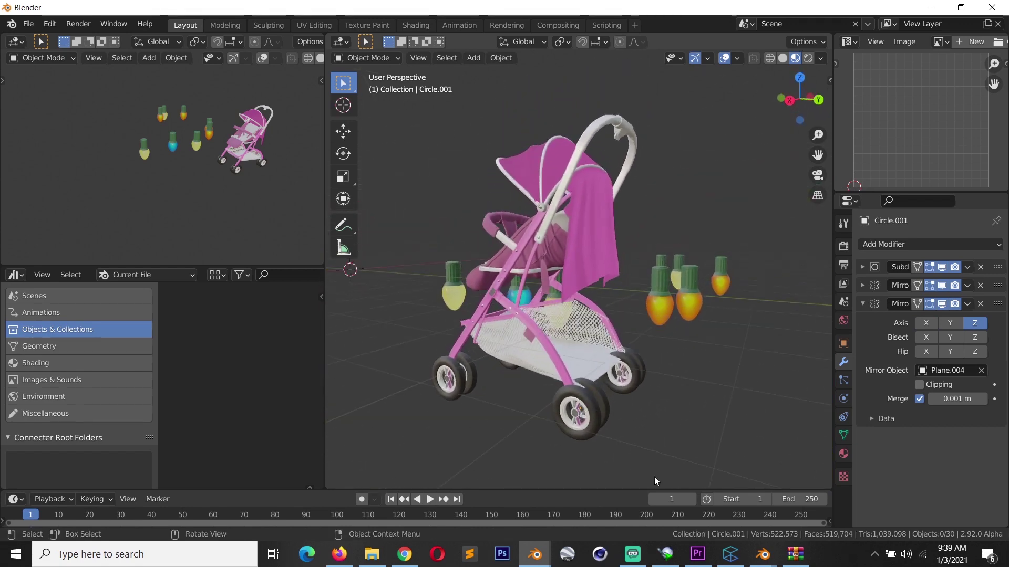
click(730, 554)
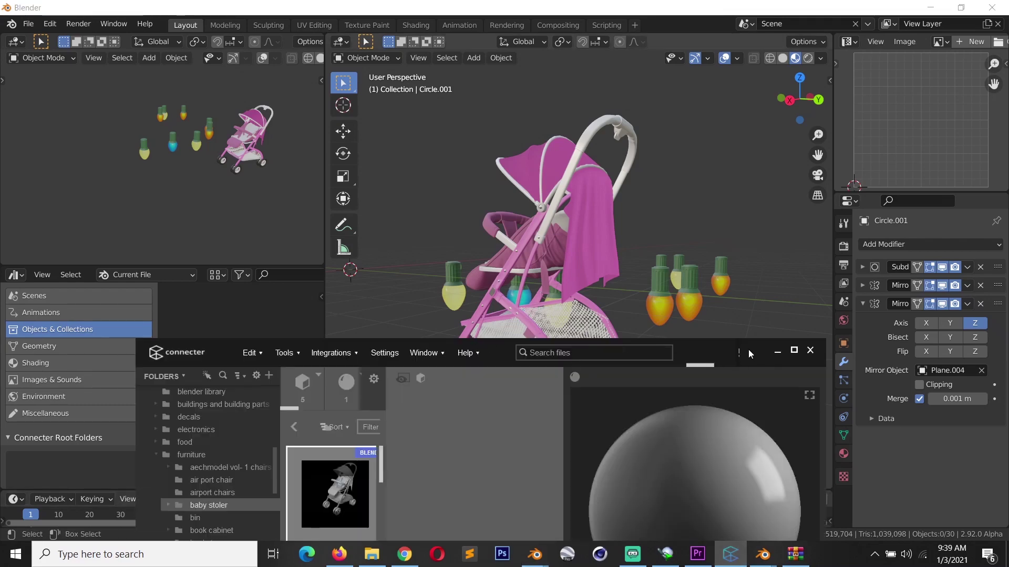
Step: Maximize Connecter, then open particles, STATUES and the empty successful art pieces folder
click(794, 351)
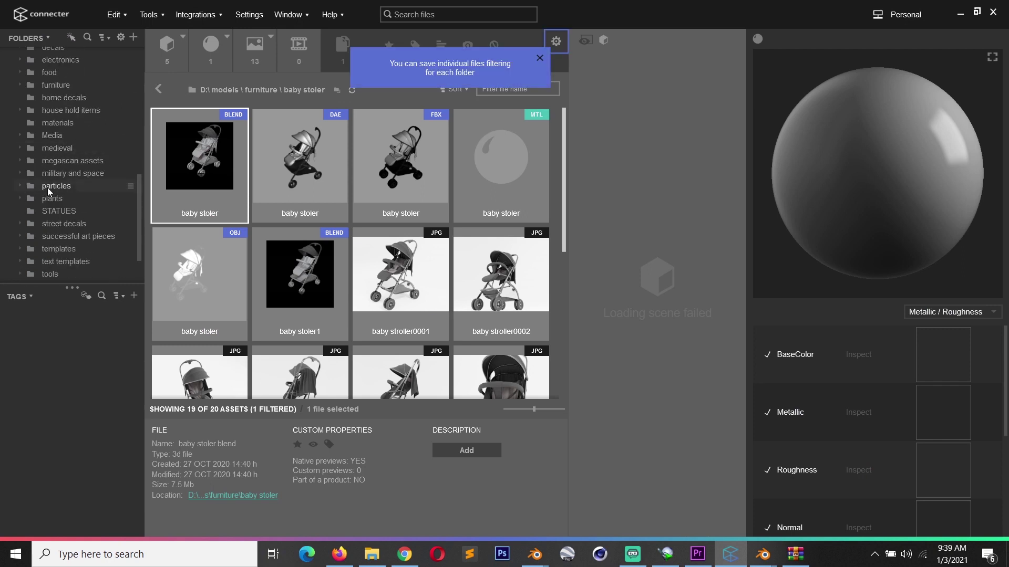
scroll(45, 196, up, 3)
scroll(46, 197, up, 2)
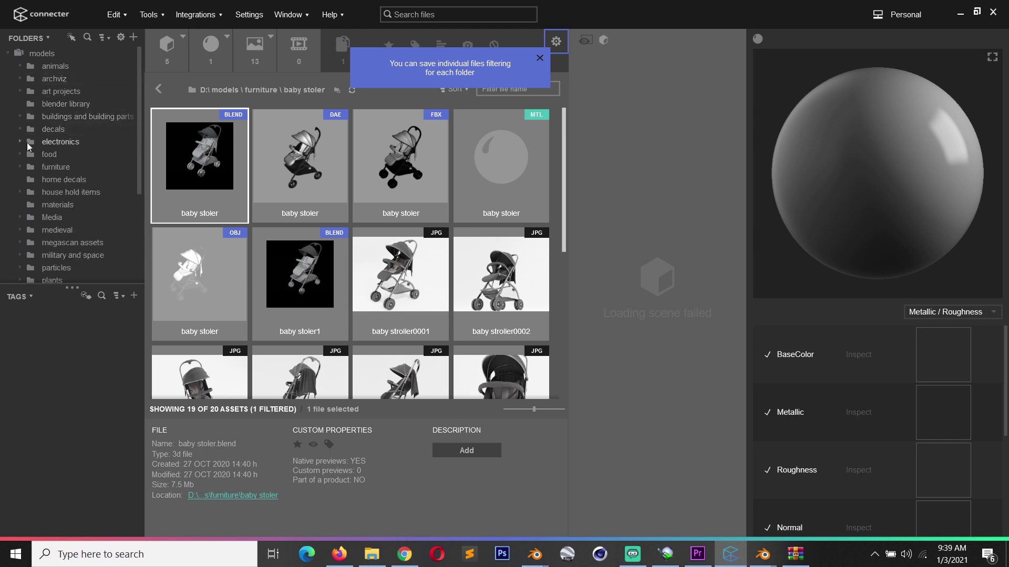
scroll(58, 206, down, 5)
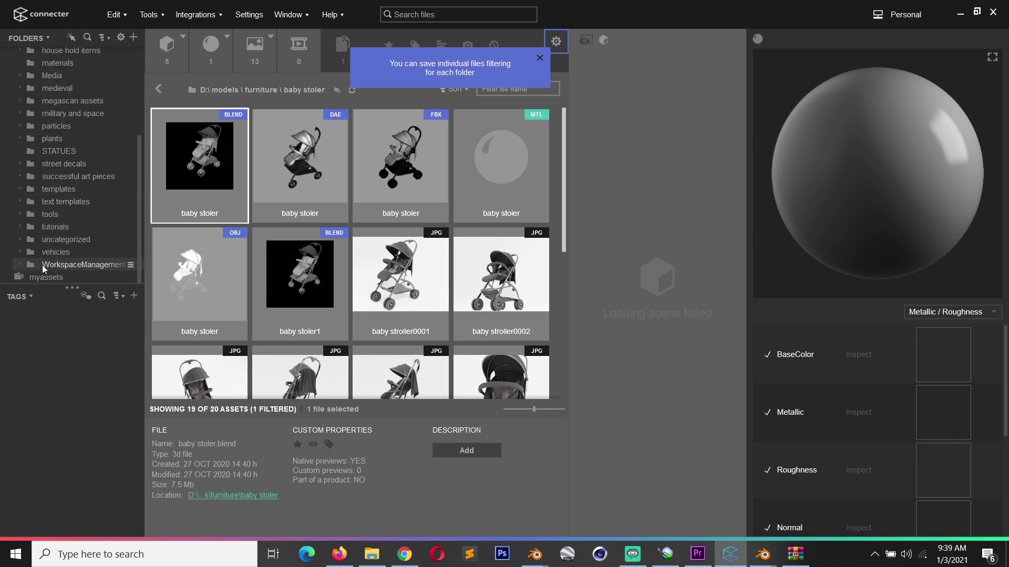
click(57, 127)
click(55, 152)
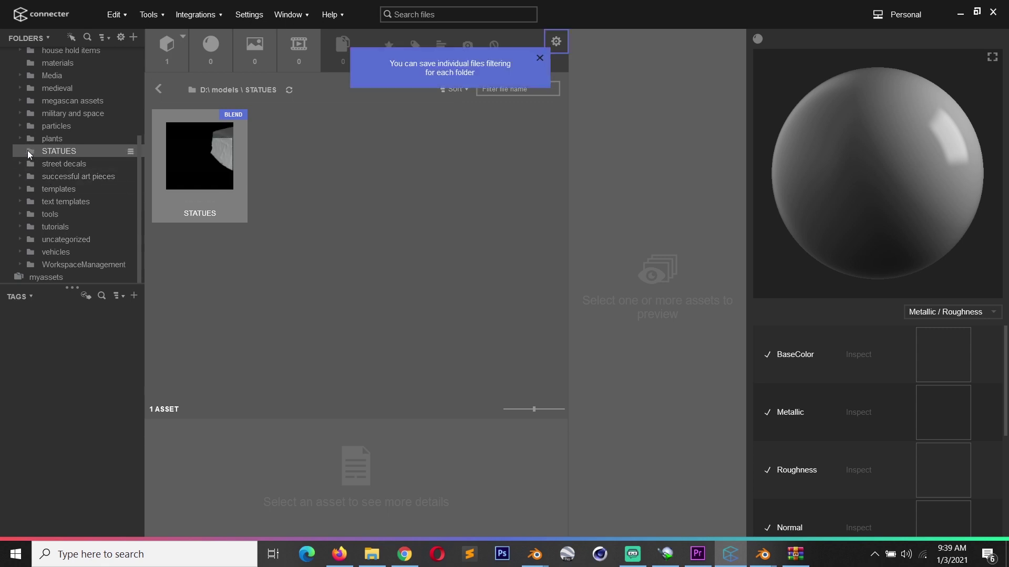
click(49, 176)
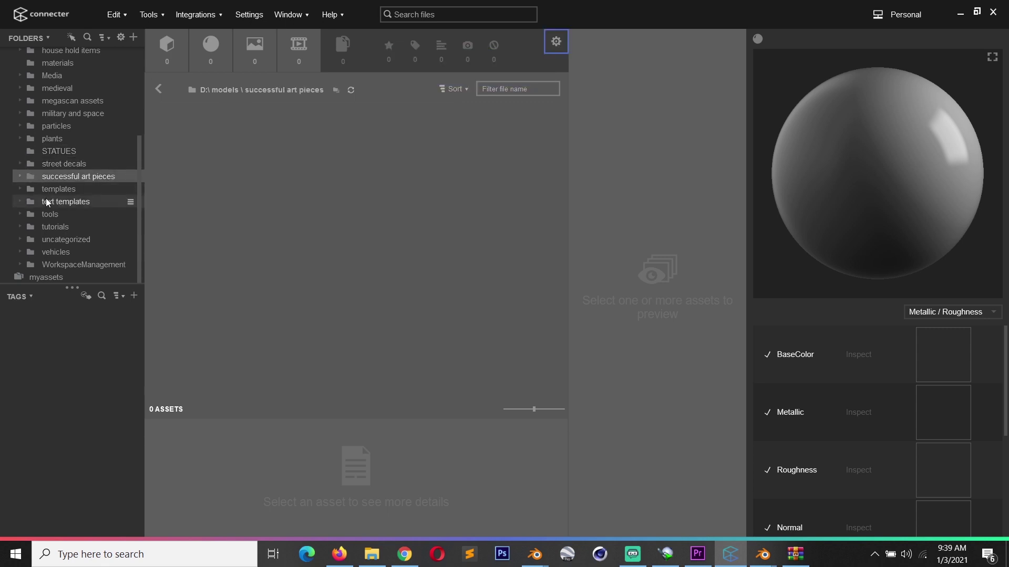